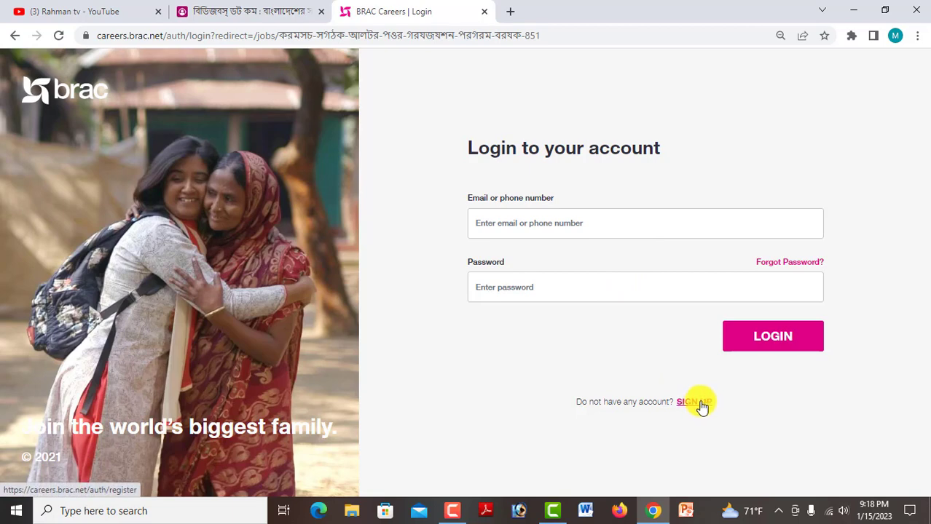
left_click(694, 405)
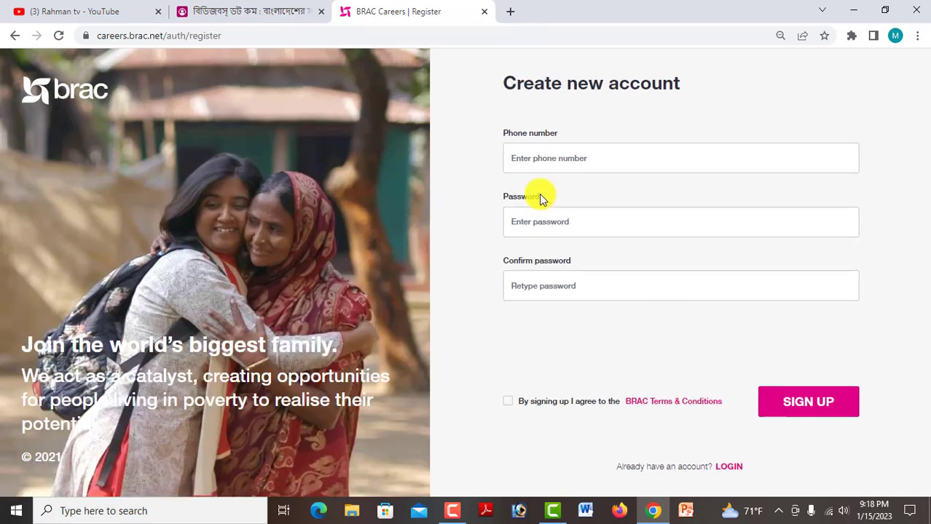
left_click(532, 160)
left_click(530, 222)
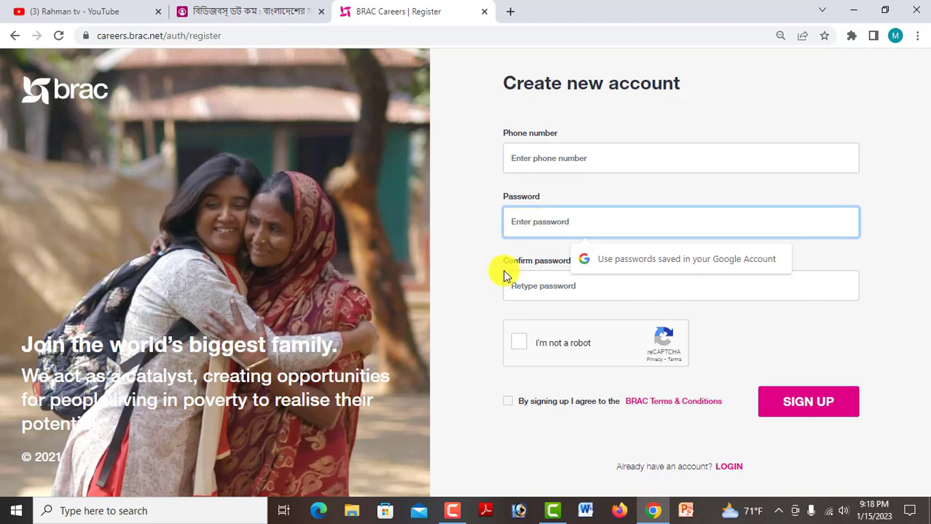
left_click(521, 347)
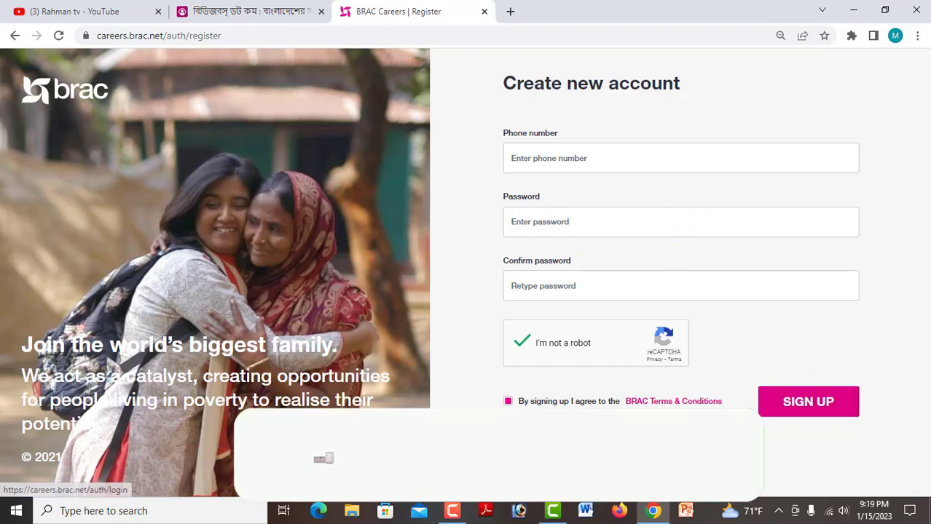
left_click(732, 467)
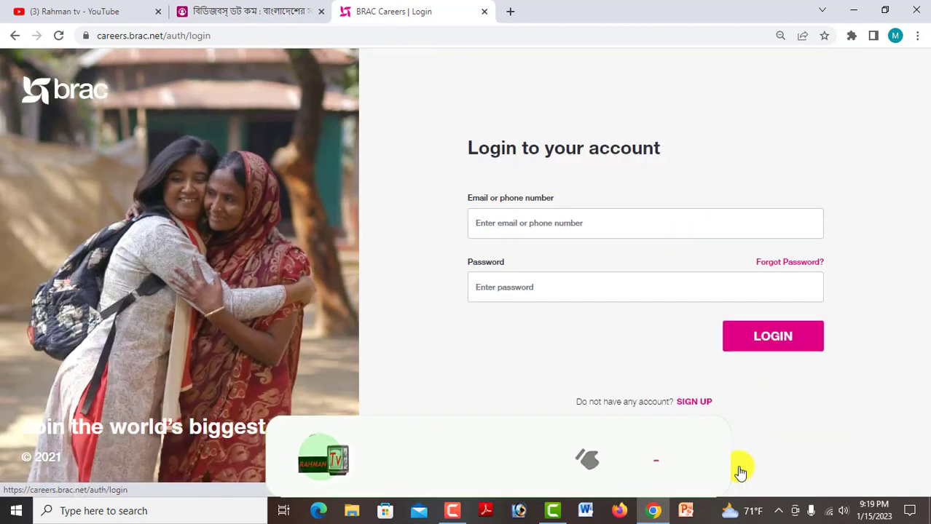
- Enter the account's phone number and password in the login form and sign in
left_click(522, 226)
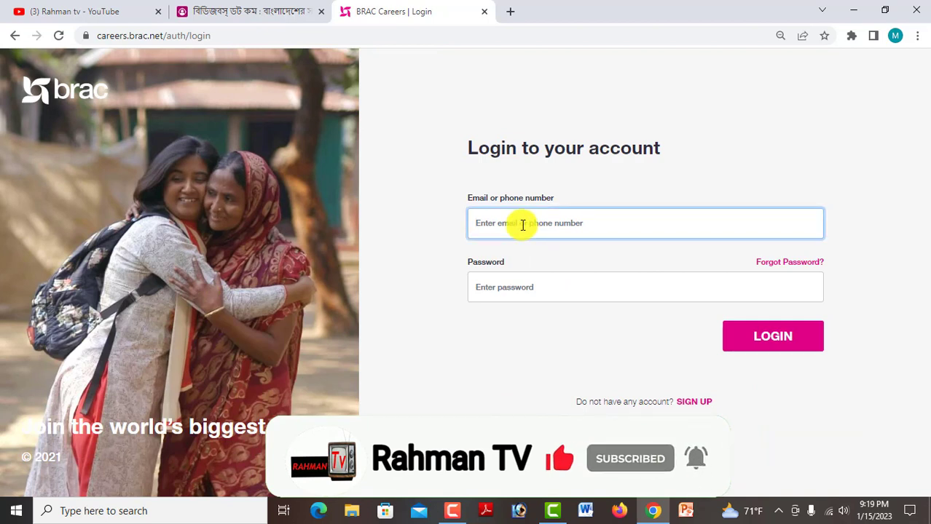
type("0191134")
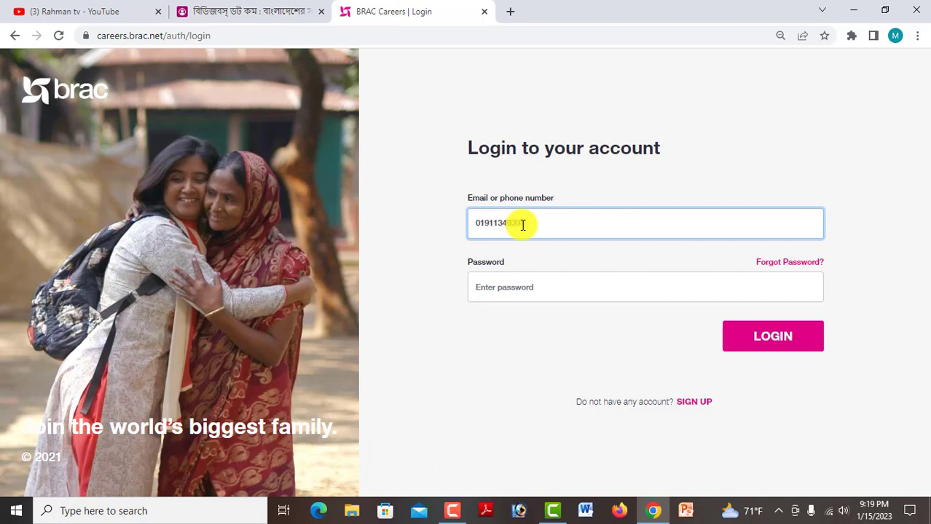
double_click(519, 225)
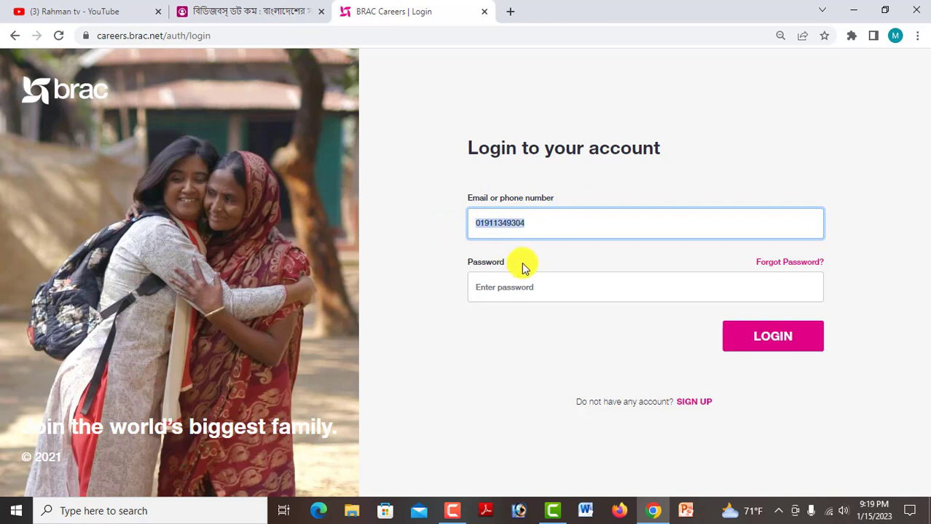
left_click_drag(547, 226, 482, 220)
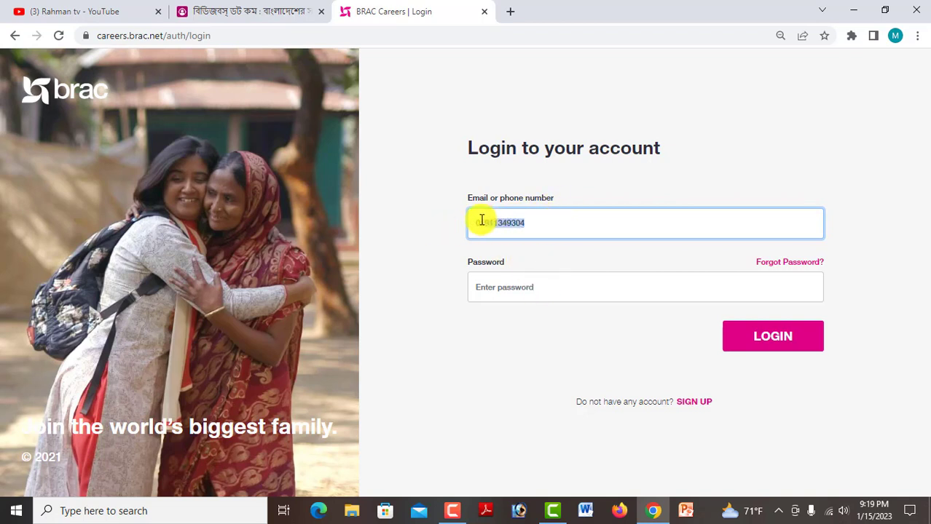
left_click(523, 290)
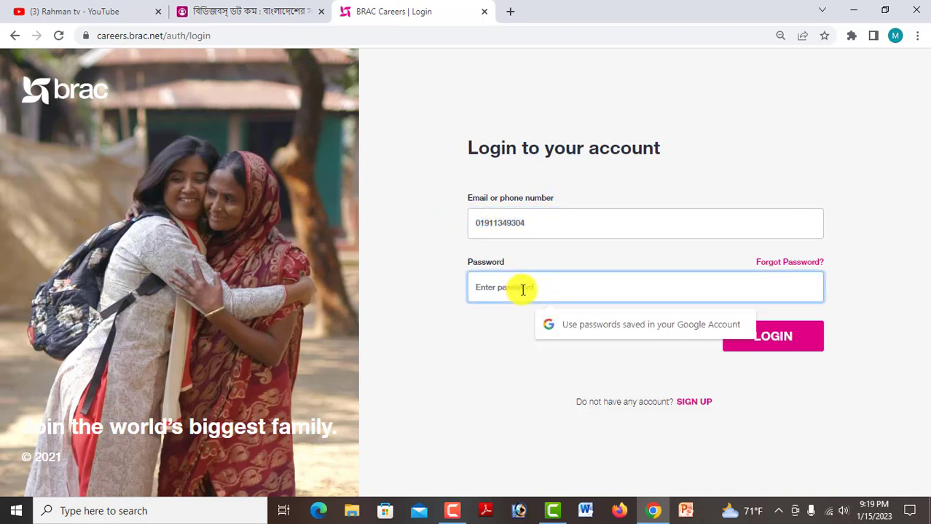
type("•")
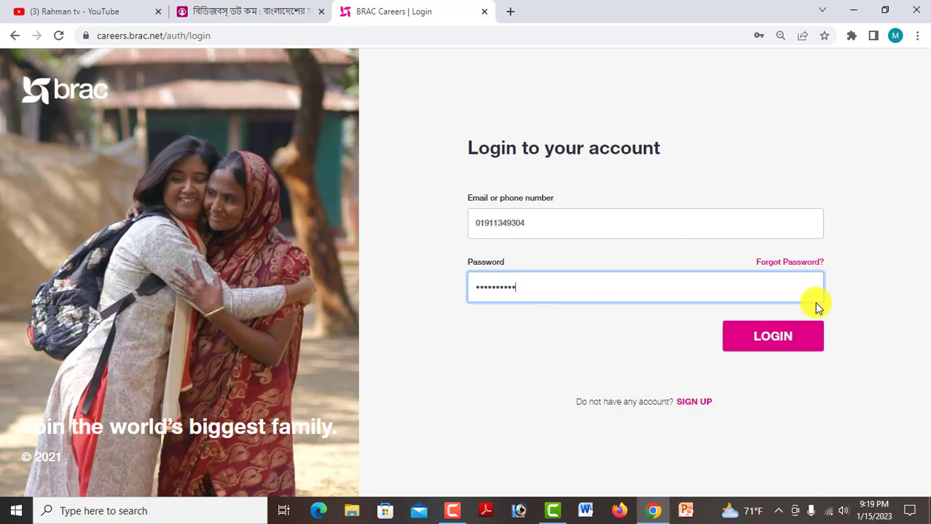
left_click(783, 336)
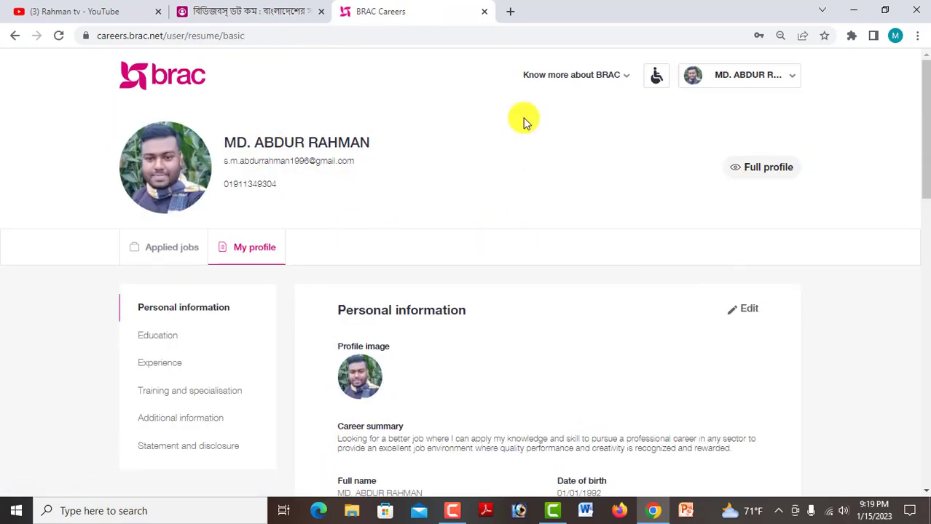
- Open Personal information for editing and cancel the profile image picker without changing the photo
scroll(459, 218, "down", 3)
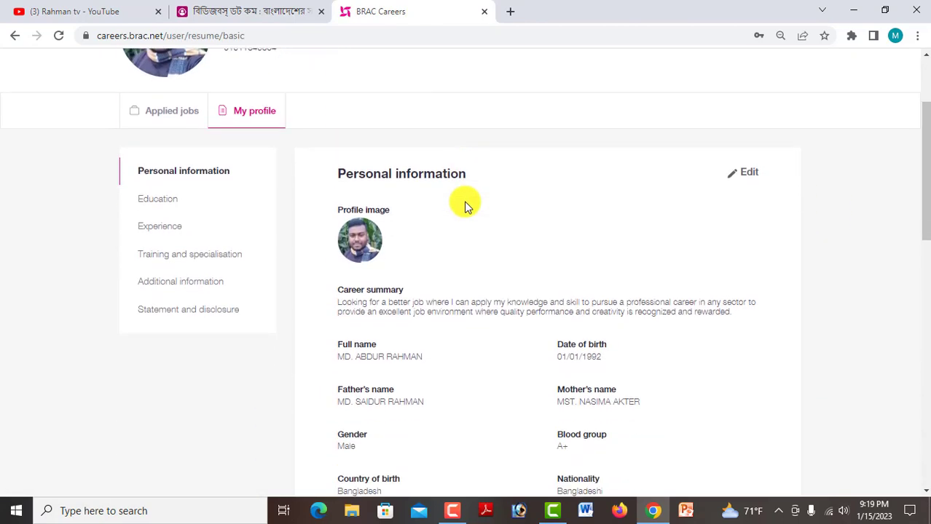
left_click(750, 176)
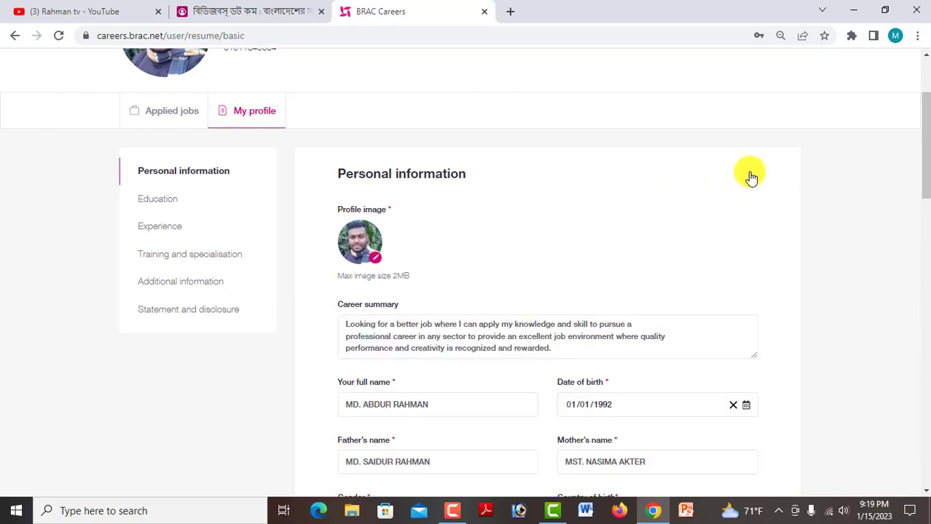
scroll(612, 264, "down", 3)
scroll(553, 255, "up", 2)
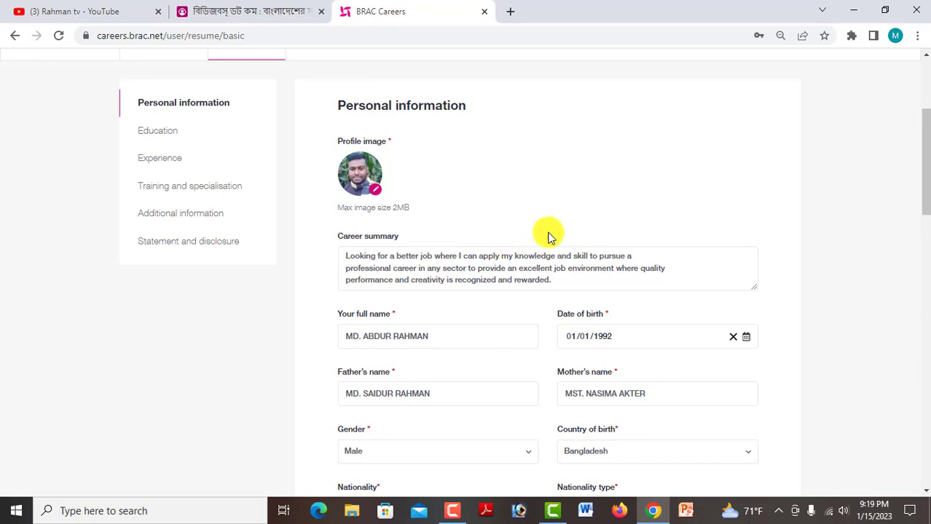
left_click(378, 193)
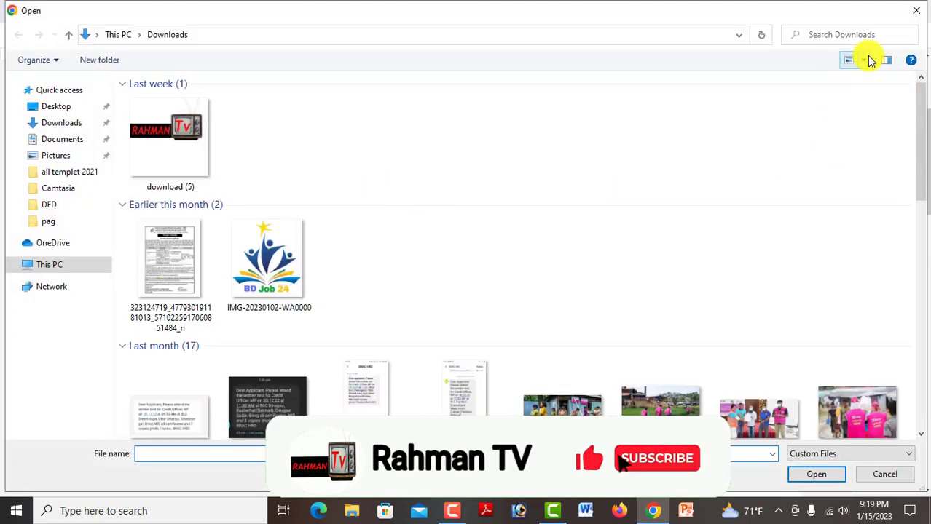
left_click(916, 11)
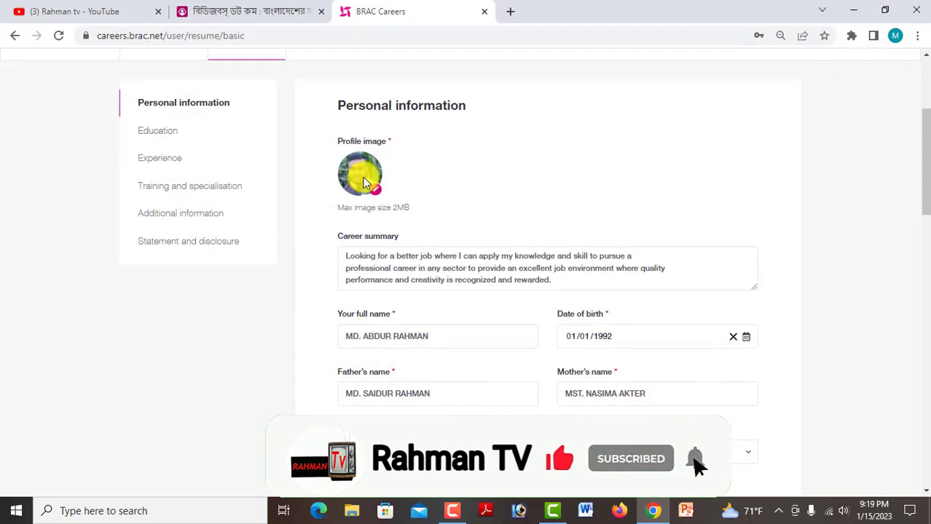
- Select and review the existing career summary text, leaving it unchanged
left_click(409, 261)
scroll(427, 255, "down", 1)
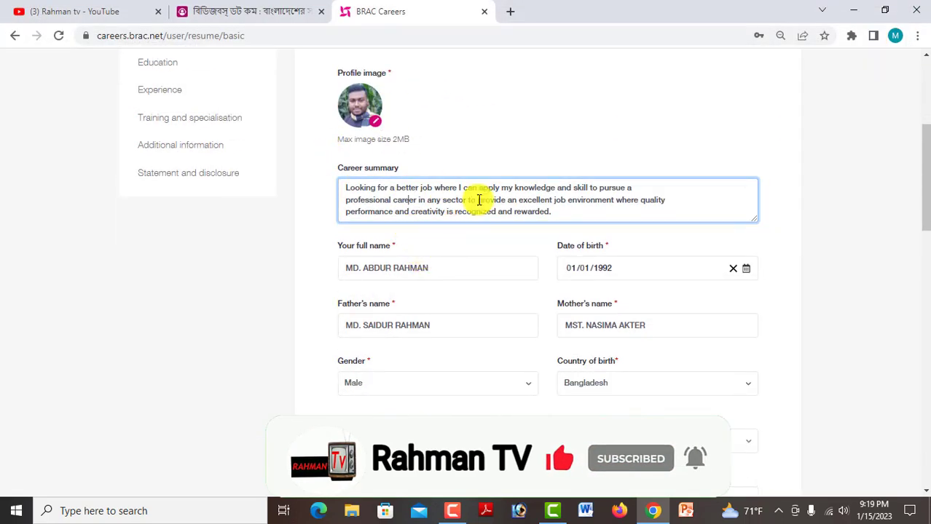
left_click_drag(588, 209, 343, 182)
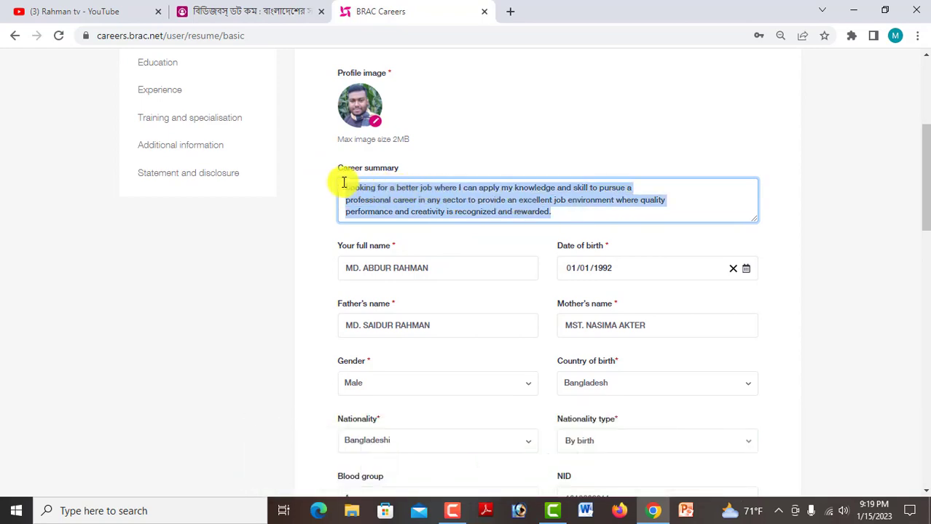
left_click(383, 194)
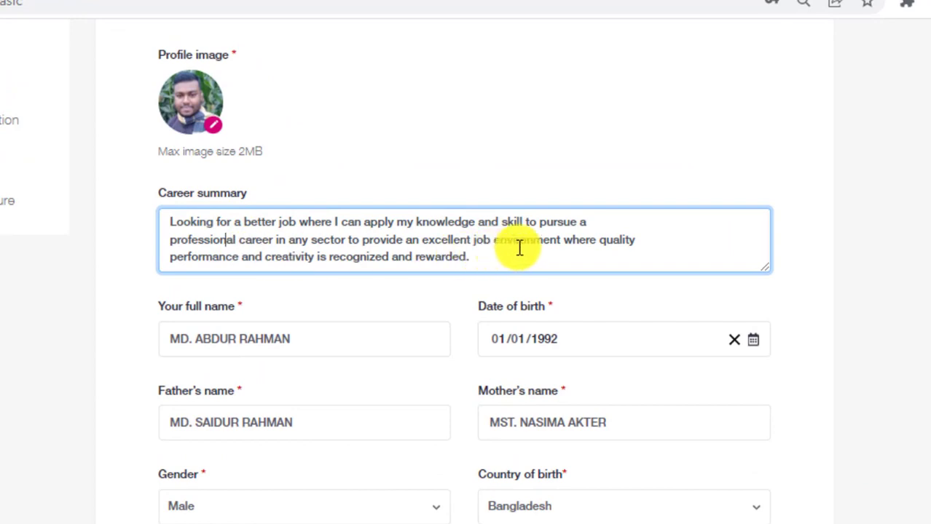
left_click_drag(519, 248, 190, 212)
left_click(177, 222)
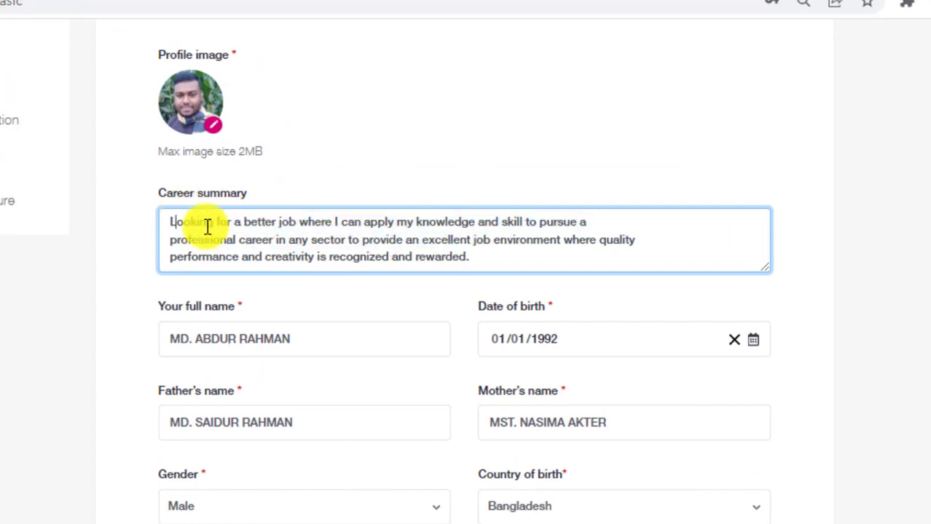
- Check the full name, father's name and mother's name fields, leaving them unchanged
left_click(284, 338)
scroll(287, 340, "down", 2)
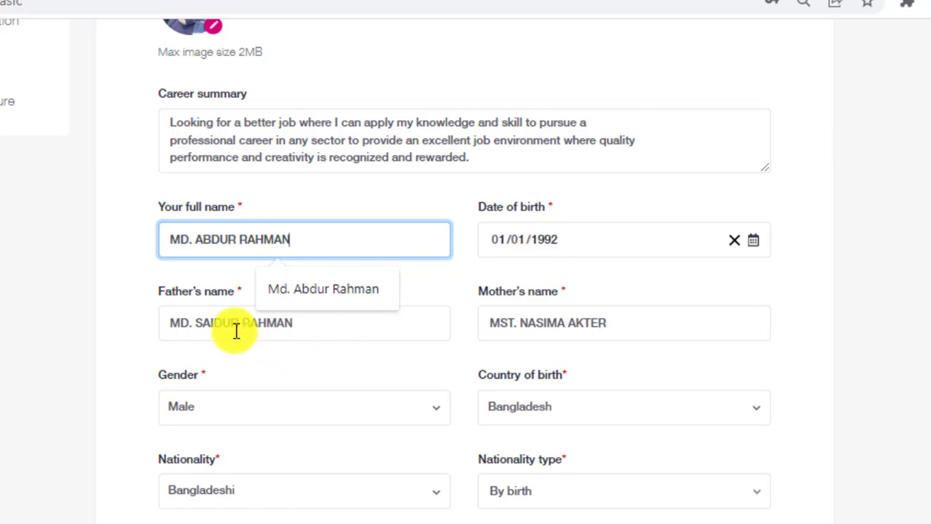
left_click(295, 328)
left_click_drag(302, 327, 177, 321)
left_click(177, 321)
left_click_drag(616, 324, 468, 322)
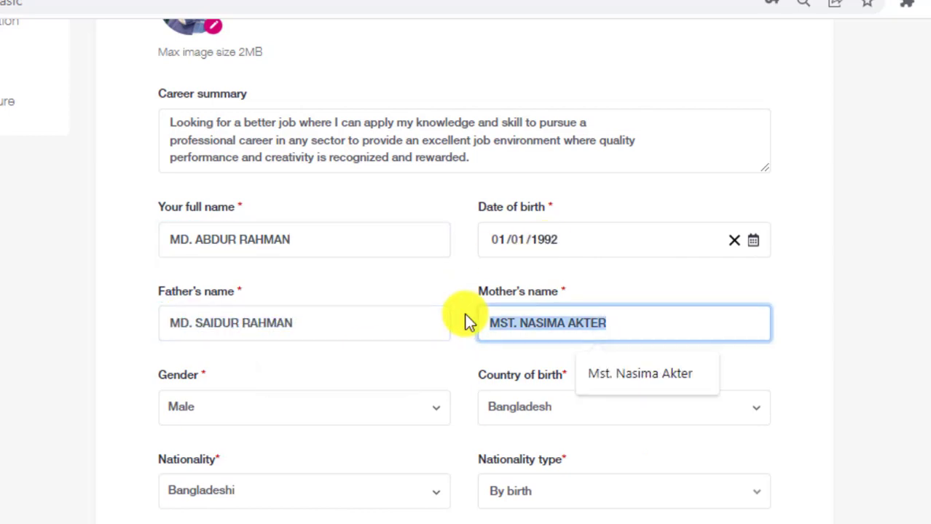
left_click(285, 378)
- Keep the blood group as A+ and review the NID value
scroll(283, 365, "down", 2)
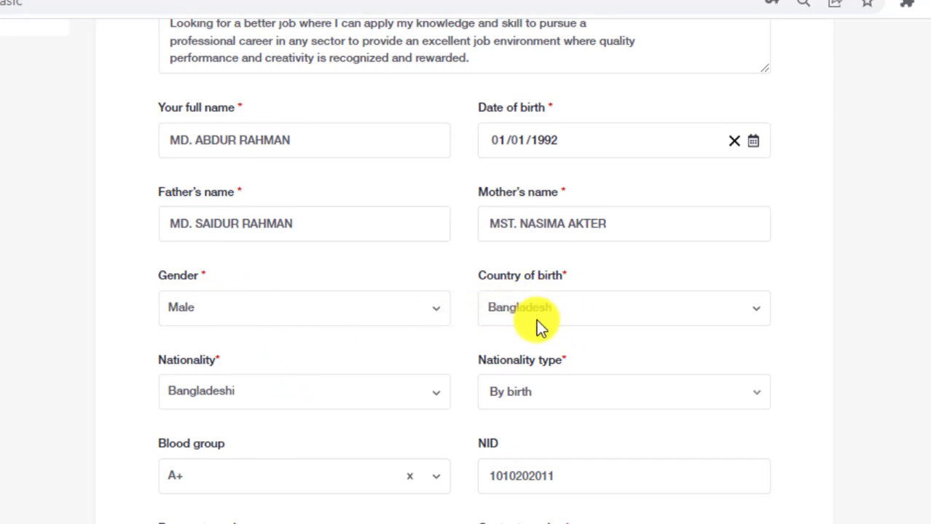
scroll(552, 313, "down", 4)
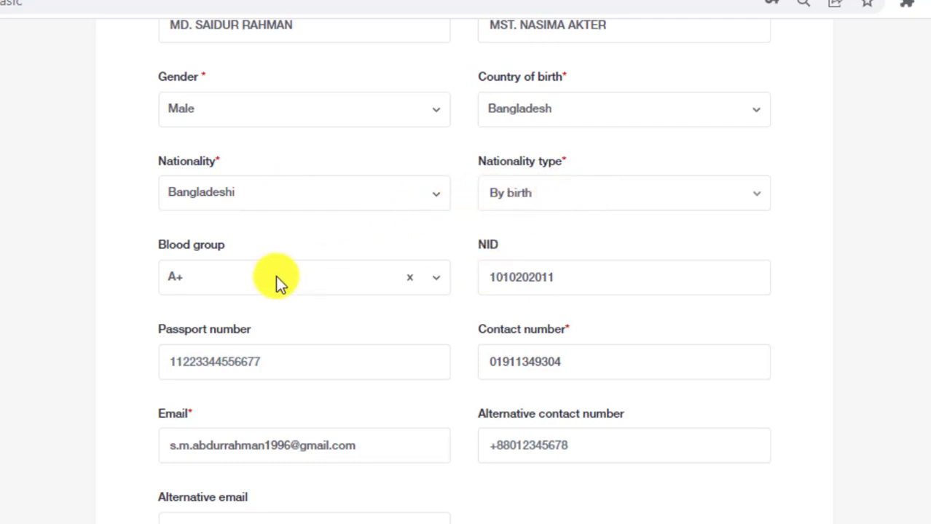
left_click(239, 277)
left_click(239, 277)
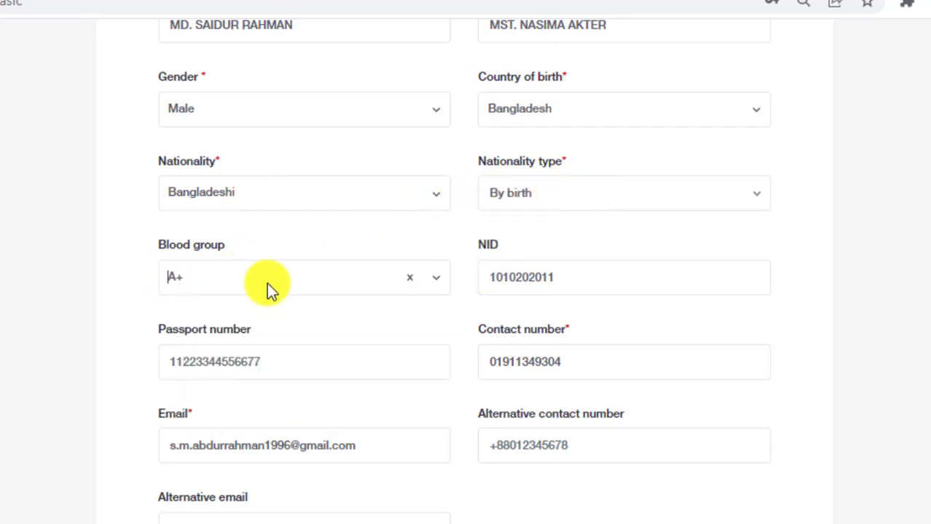
left_click(592, 280)
double_click(511, 275)
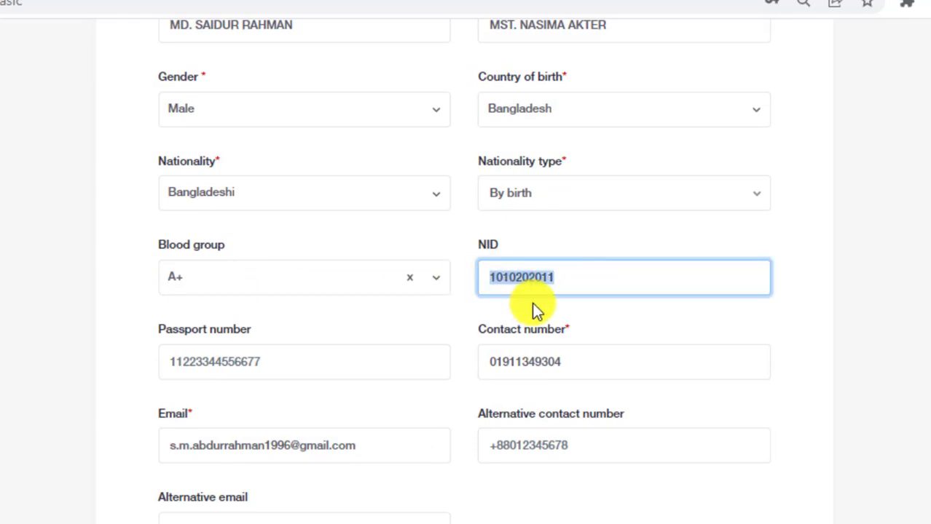
scroll(738, 329, "down", 2)
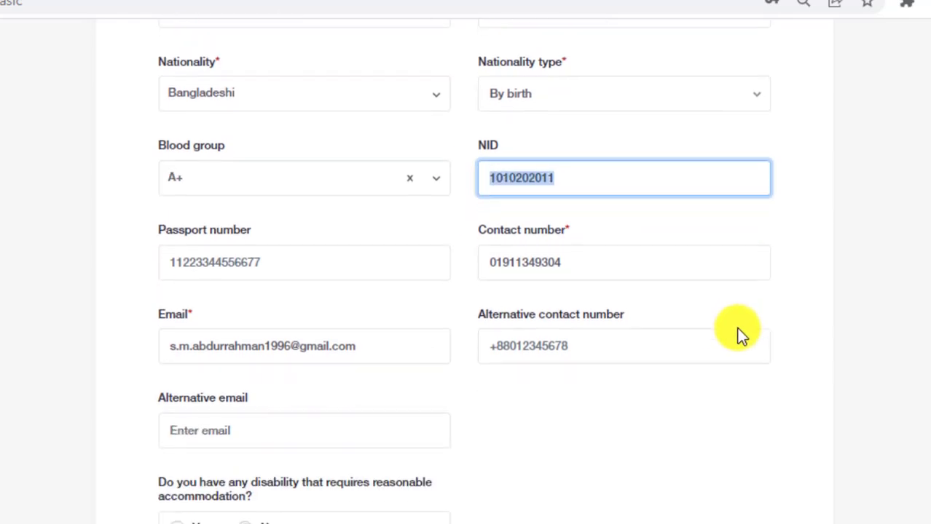
- Review the contact and alternative contact numbers, leaving both unchanged
left_click(572, 264)
left_click_drag(583, 262, 478, 260)
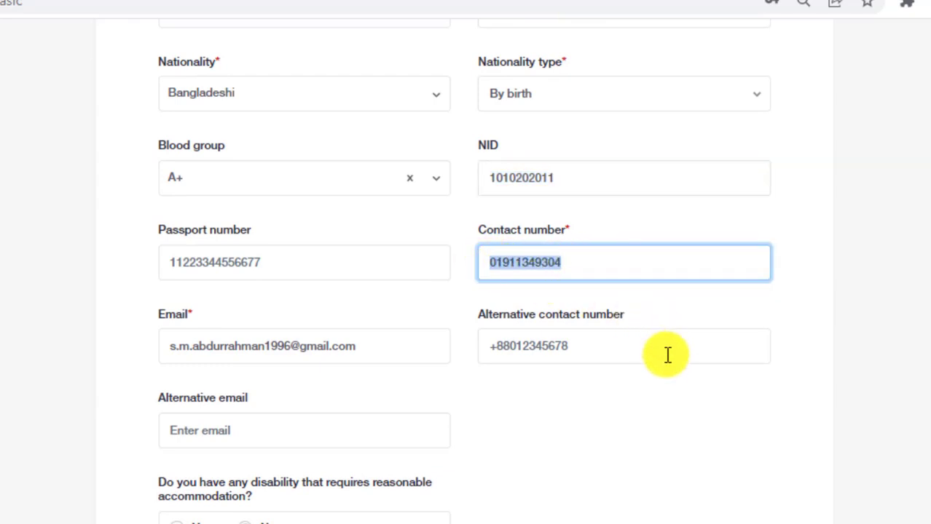
left_click(636, 392)
left_click(596, 349)
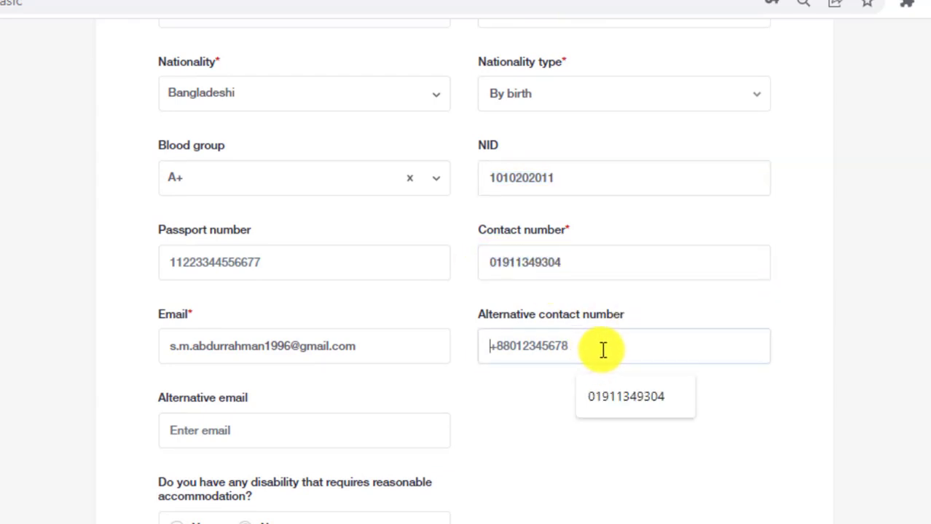
left_click(528, 389)
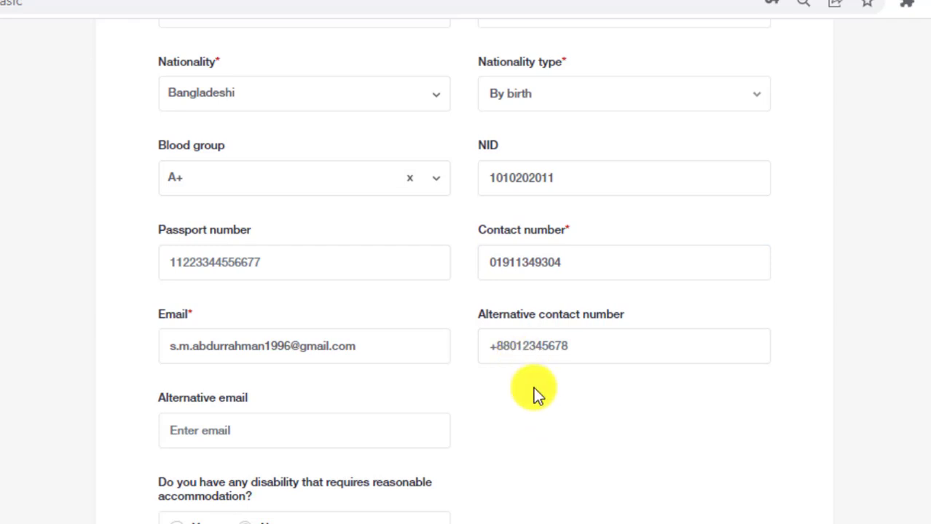
scroll(519, 399, "down", 3)
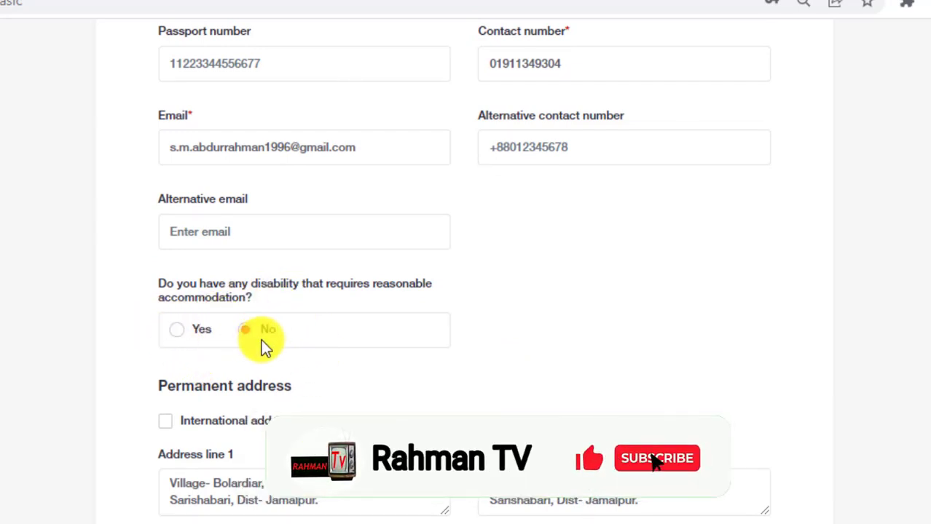
scroll(298, 344, "down", 2)
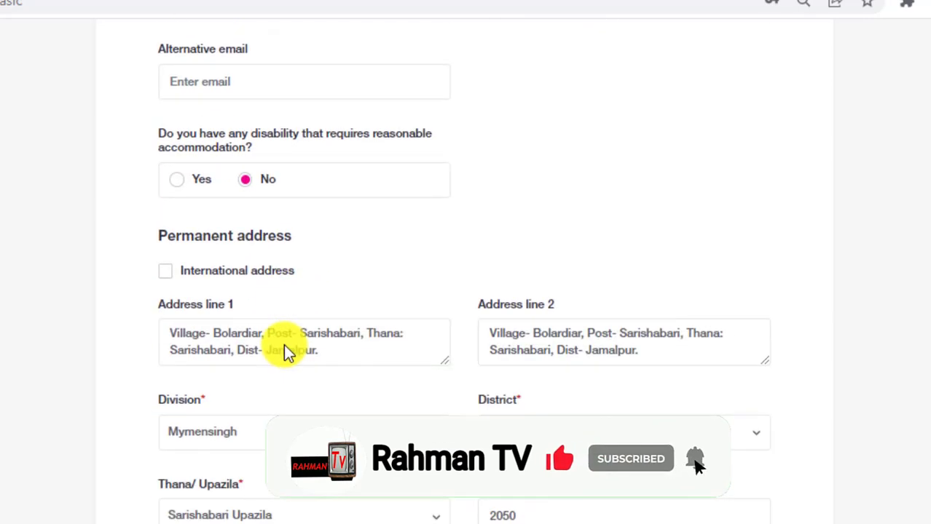
scroll(286, 349, "down", 1)
left_click(222, 292)
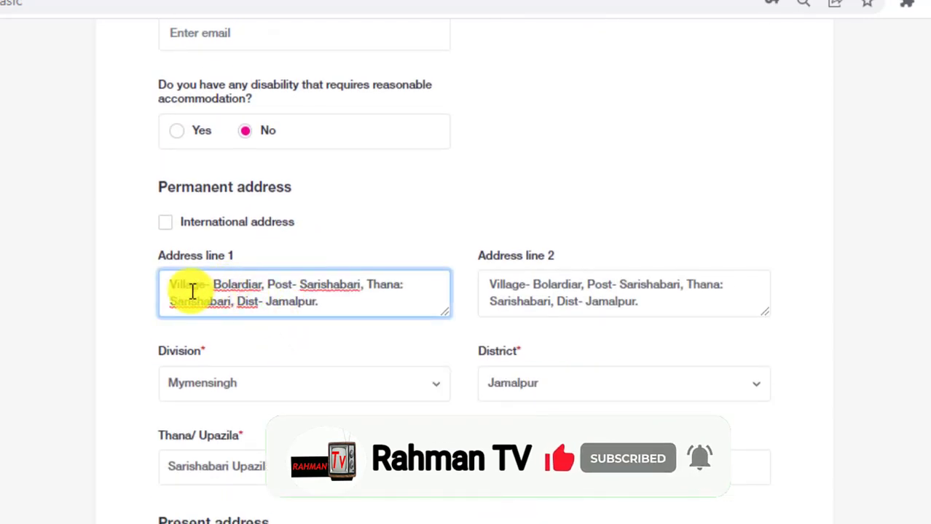
left_click_drag(256, 286, 182, 283)
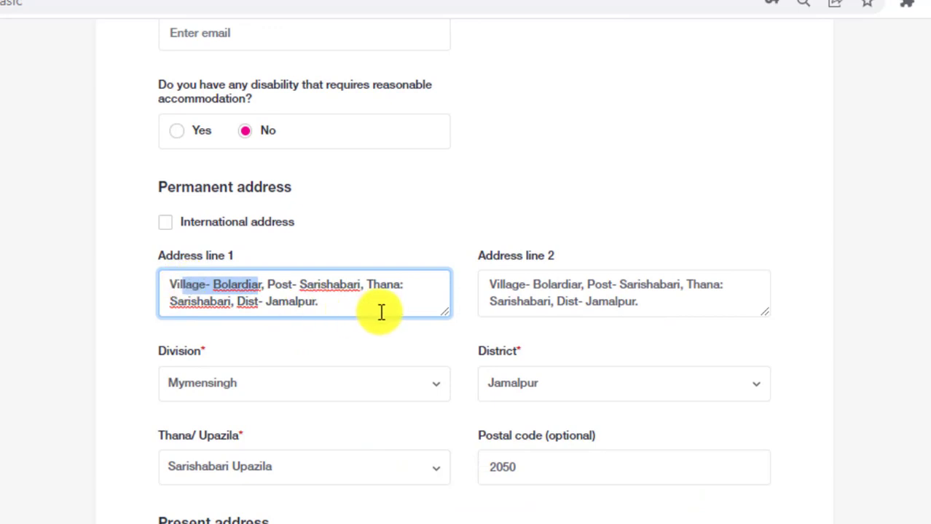
left_click_drag(361, 287, 321, 303)
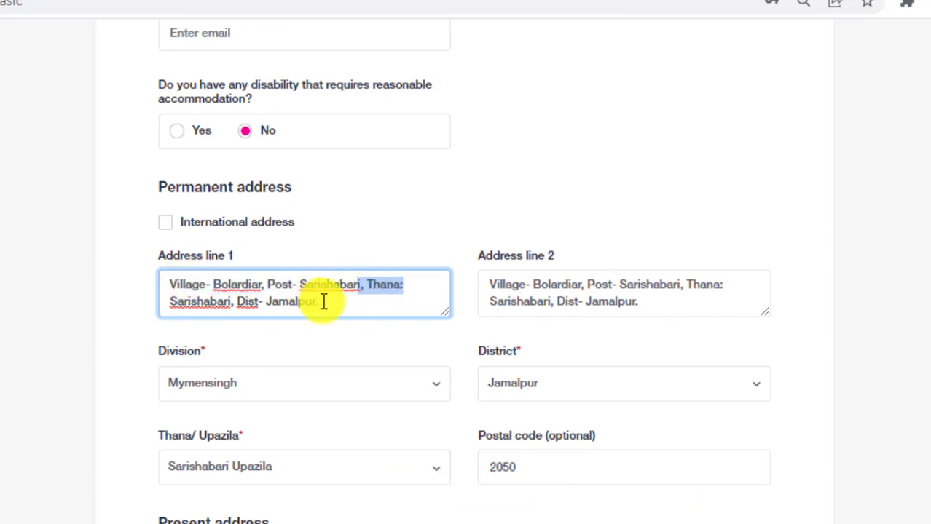
triple_click(248, 287)
left_click(594, 299)
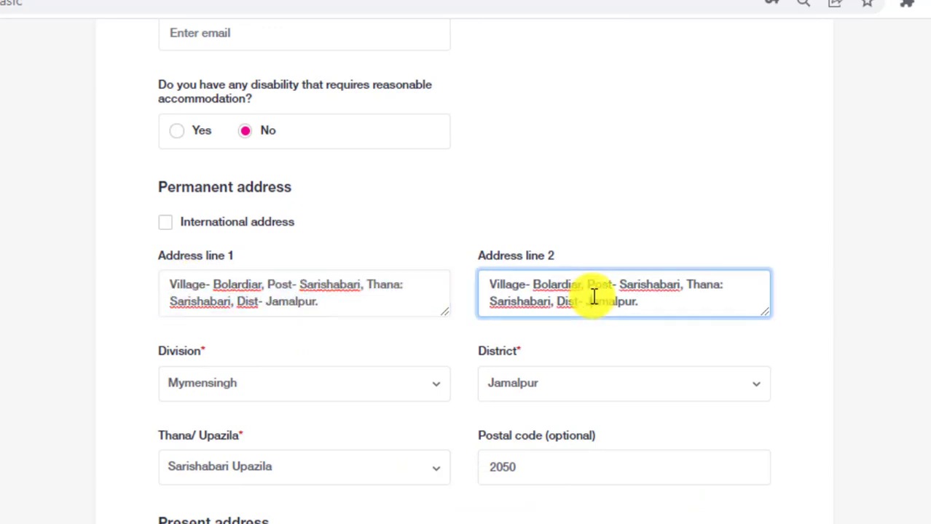
left_click(353, 302)
left_click(592, 302)
left_click_drag(659, 307, 474, 266)
left_click(648, 295)
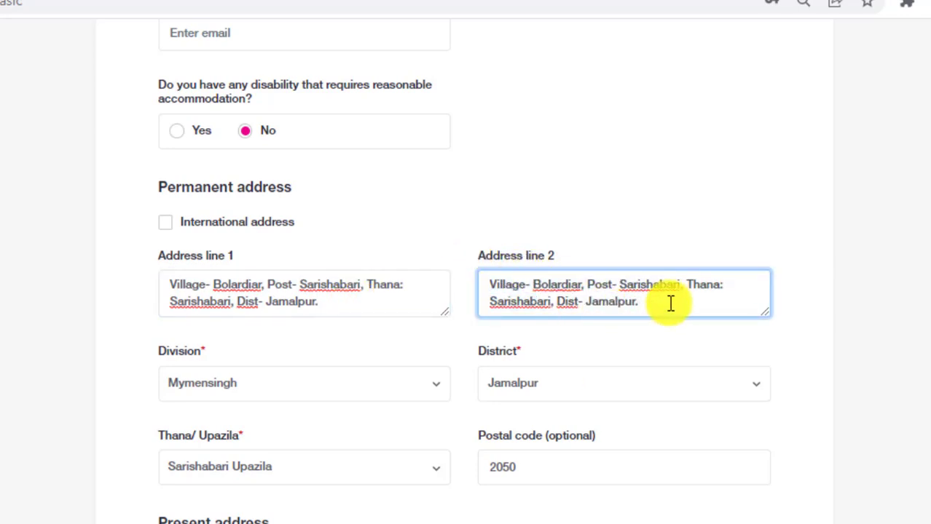
left_click_drag(675, 306, 509, 267)
left_click(299, 336)
scroll(291, 324, "down", 2)
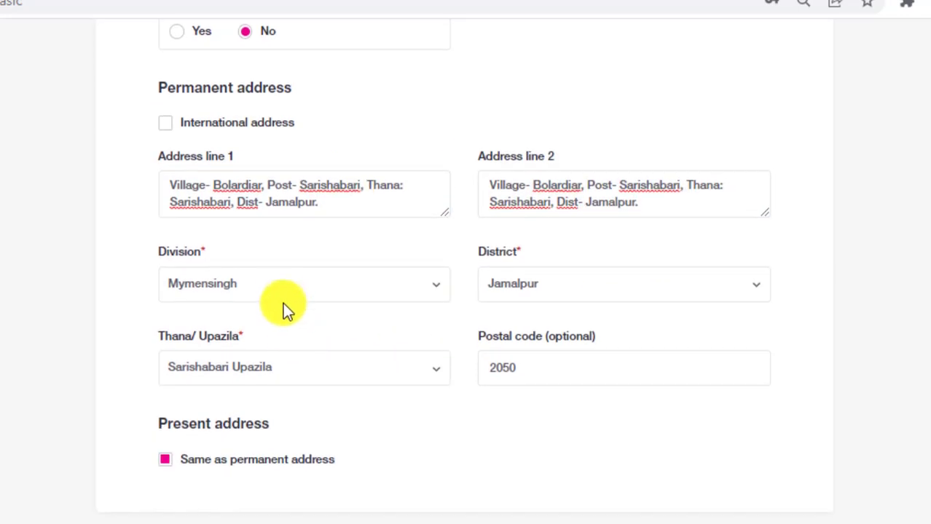
left_click(280, 286)
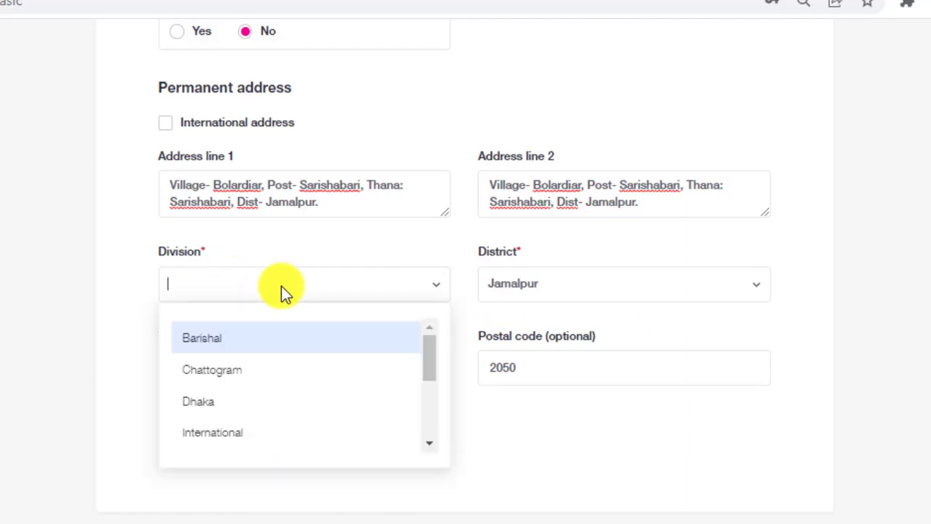
left_click(280, 285)
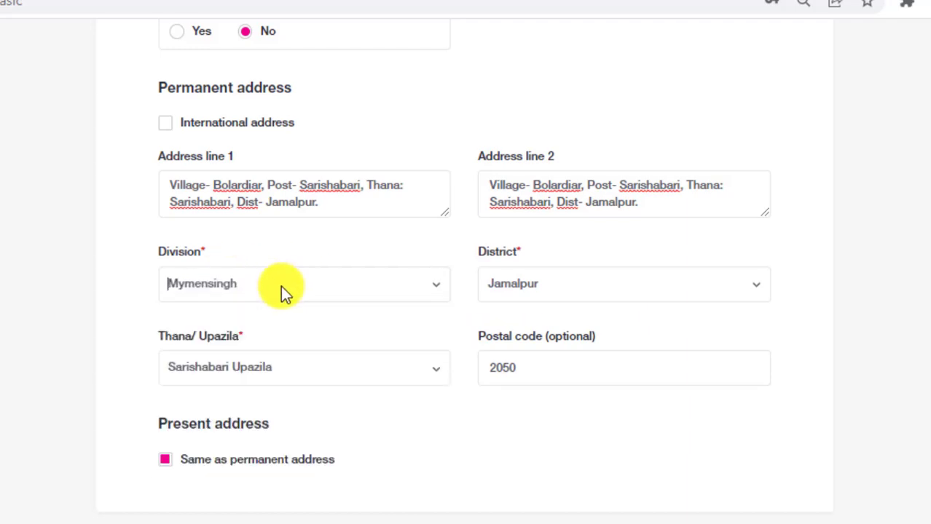
left_click(528, 290)
key("Return")
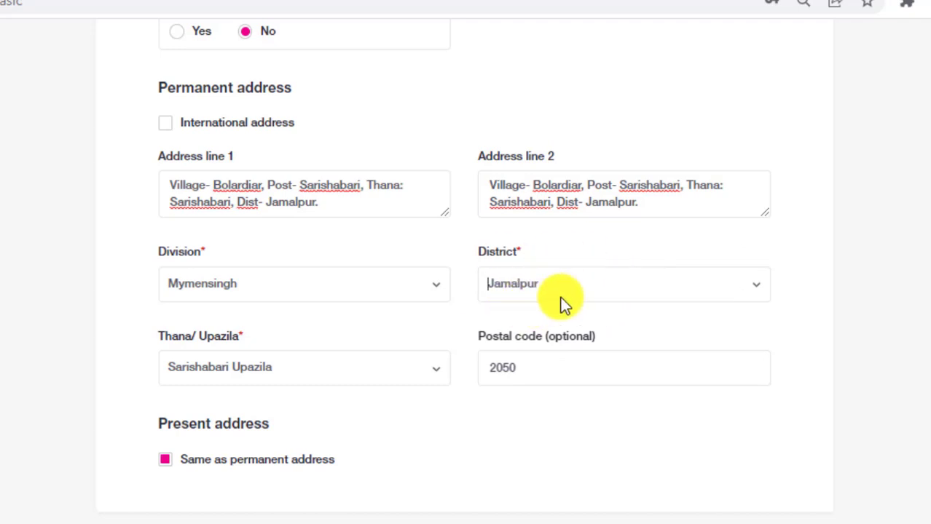
left_click(278, 365)
left_click(278, 365)
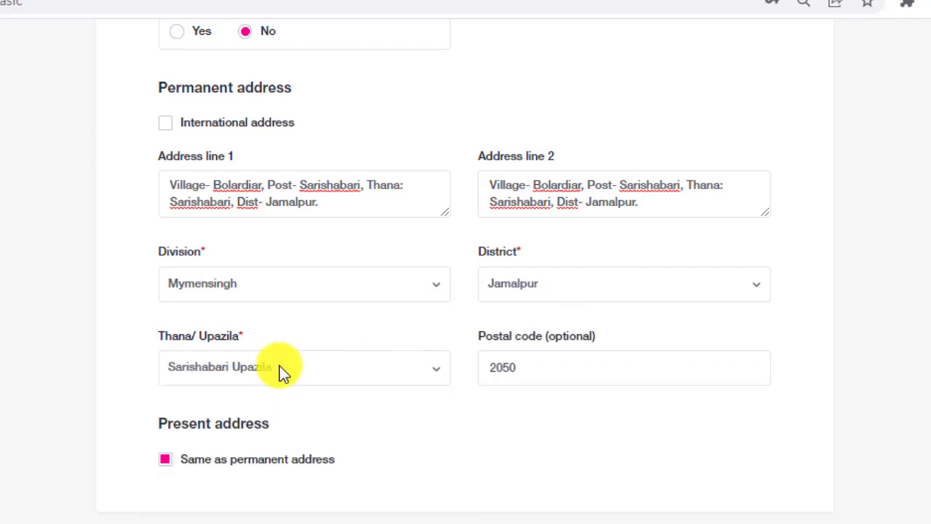
left_click(277, 365)
left_click(277, 364)
left_click(554, 366)
left_click_drag(556, 369, 469, 365)
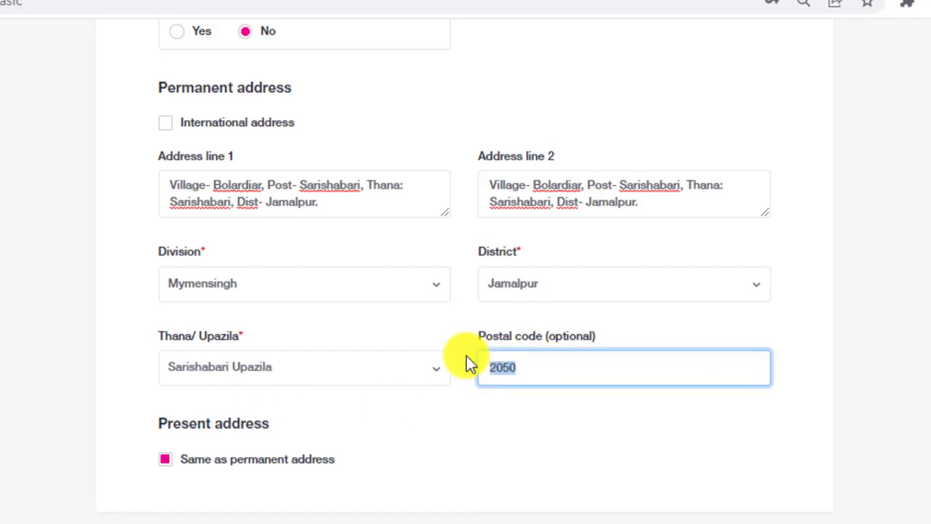
left_click(566, 383)
left_click(557, 396)
left_click_drag(540, 375, 470, 373)
left_click(541, 399)
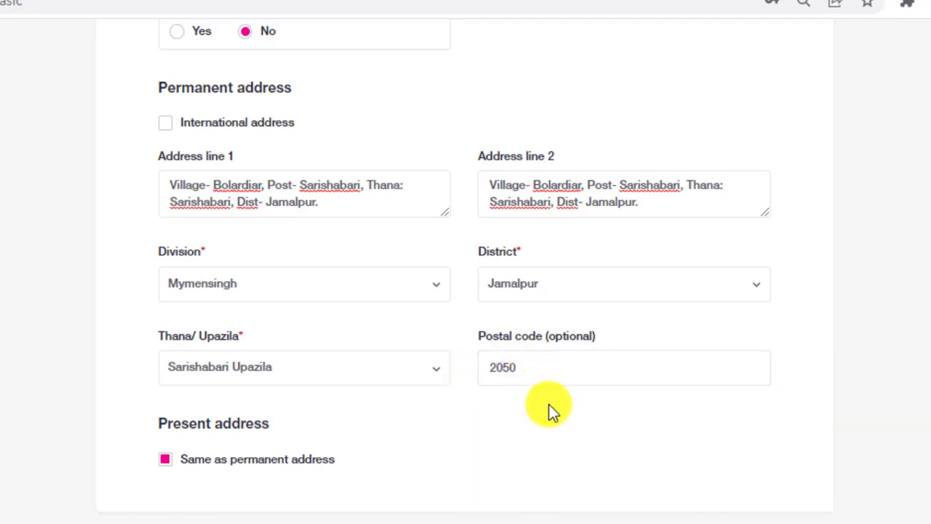
scroll(468, 375, "up", 2)
scroll(215, 455, "down", 2)
left_click(167, 466)
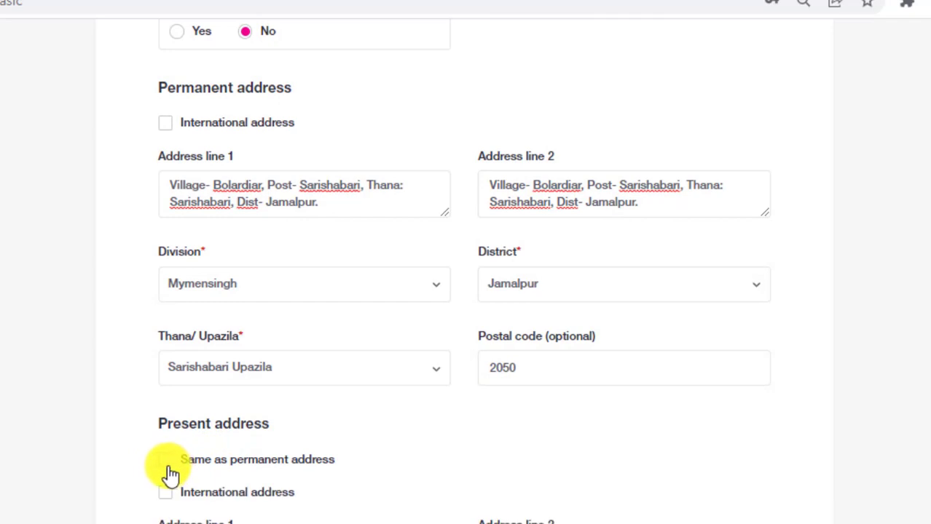
left_click(167, 464)
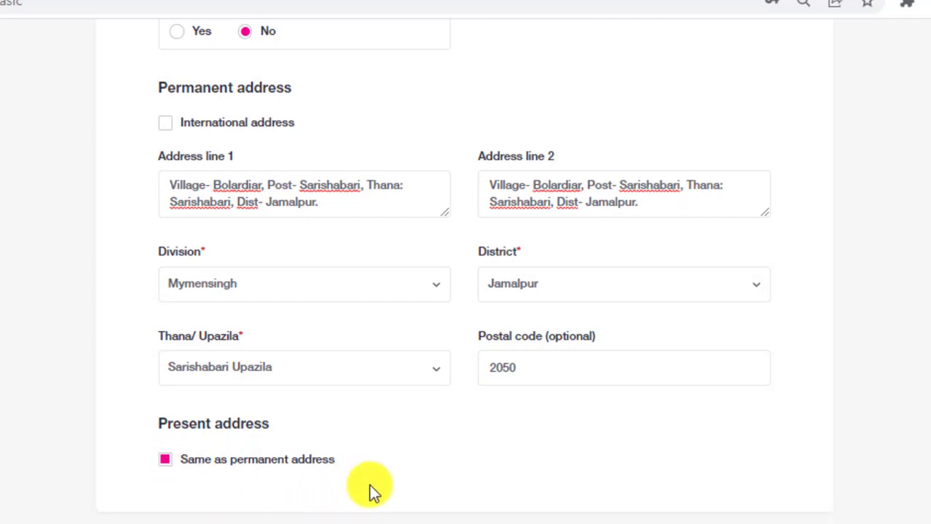
scroll(297, 443, "down", 4)
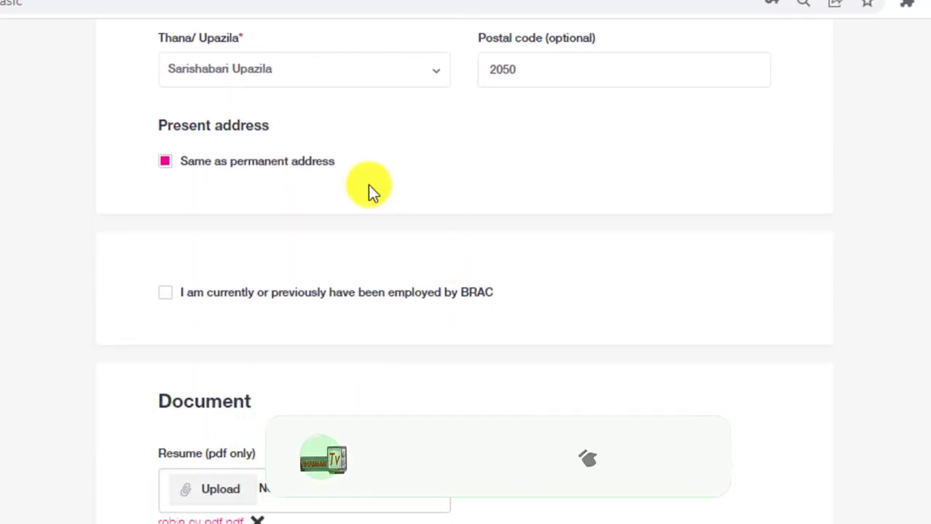
scroll(371, 192, "down", 1)
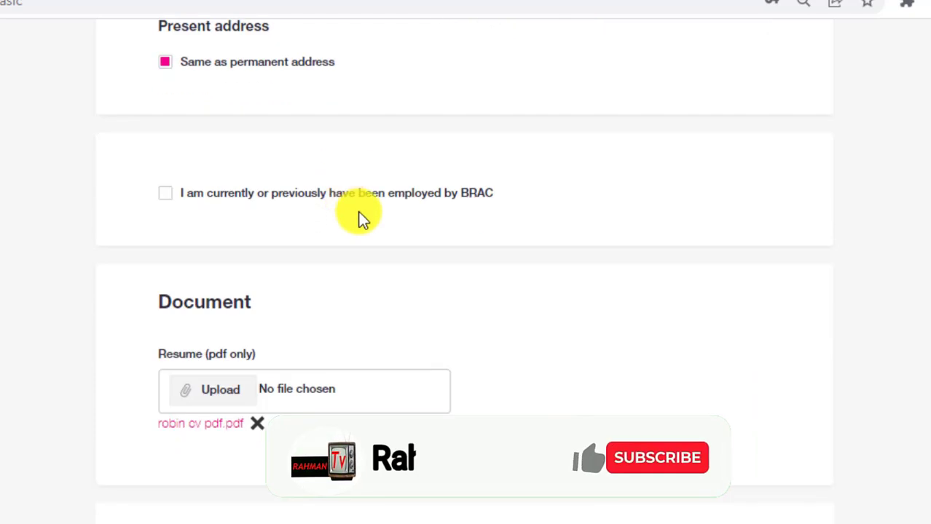
left_click(210, 400)
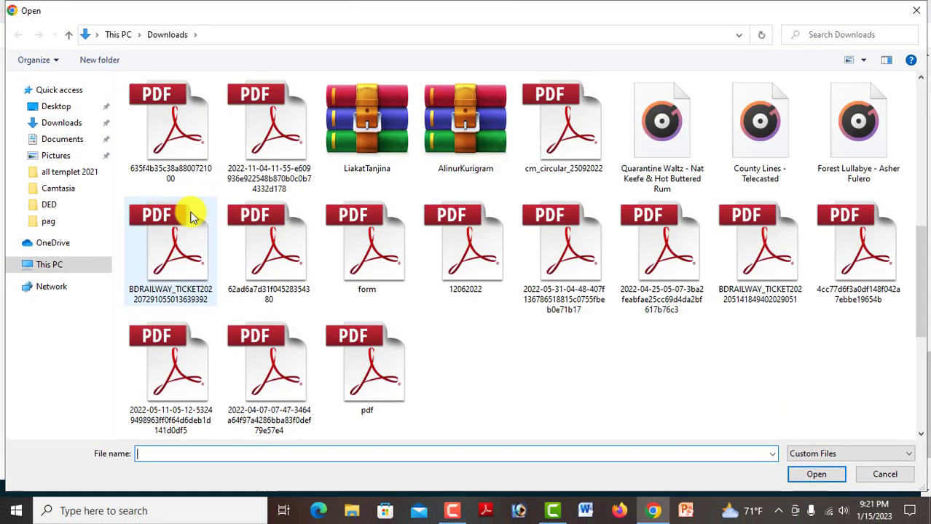
left_click(56, 106)
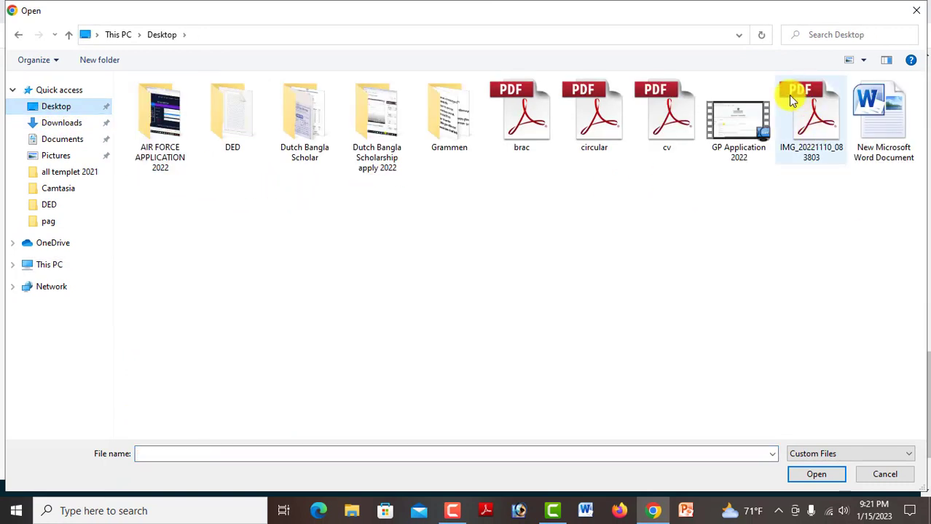
left_click(669, 120)
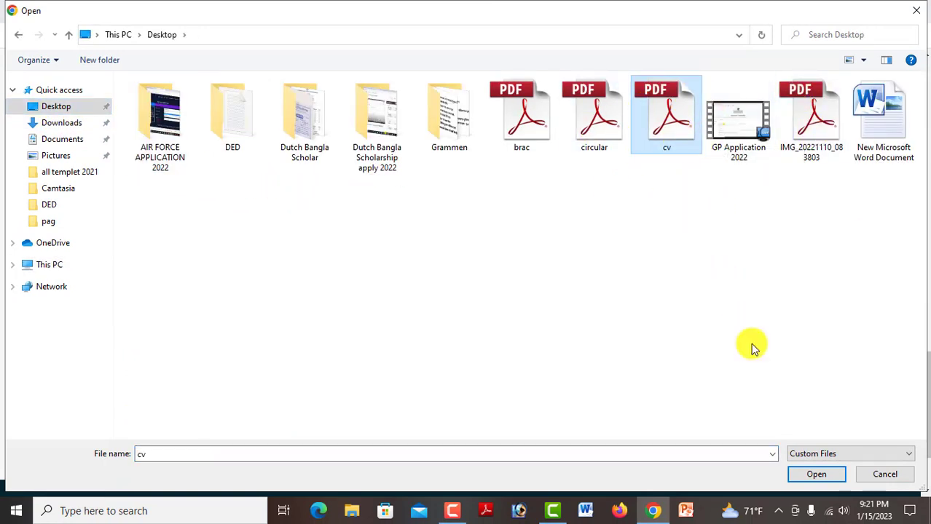
left_click(895, 479)
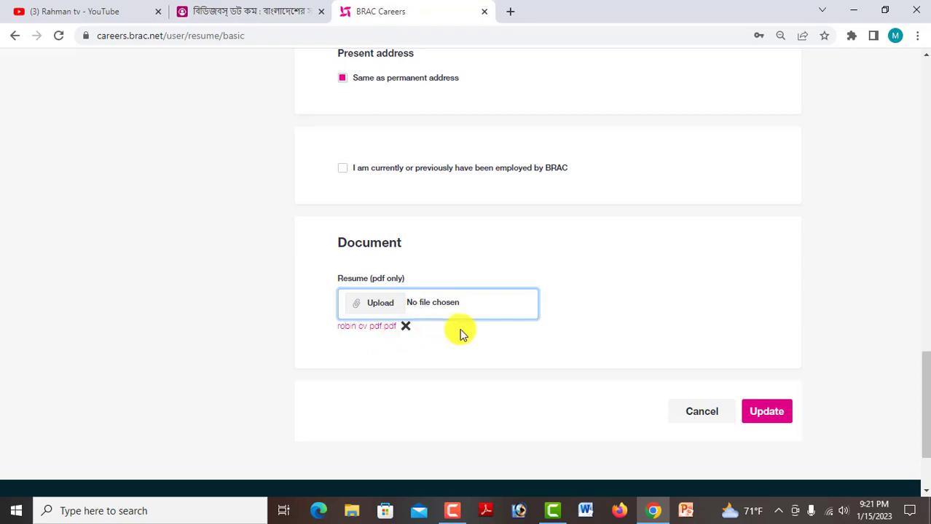
- Check the filled form and click Update, getting a Successfully updated message
scroll(492, 331, "up", 15)
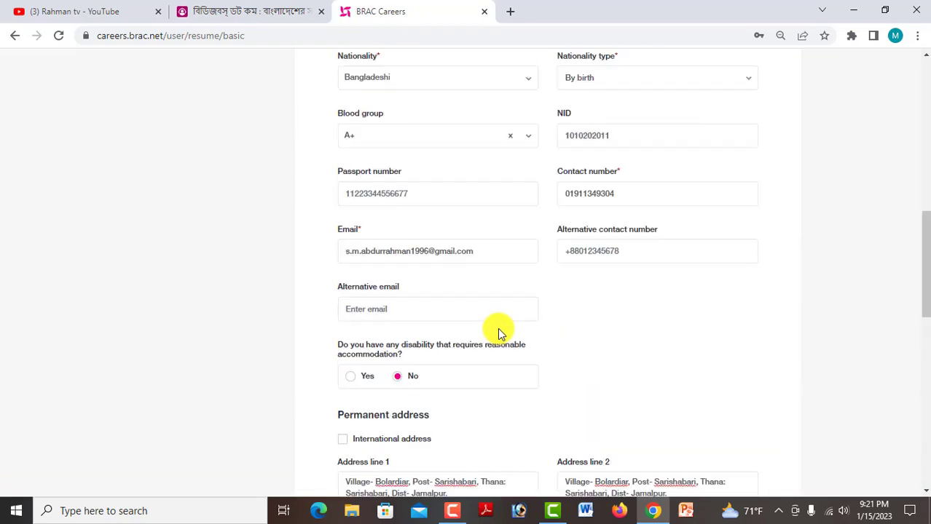
scroll(501, 310, "down", 15)
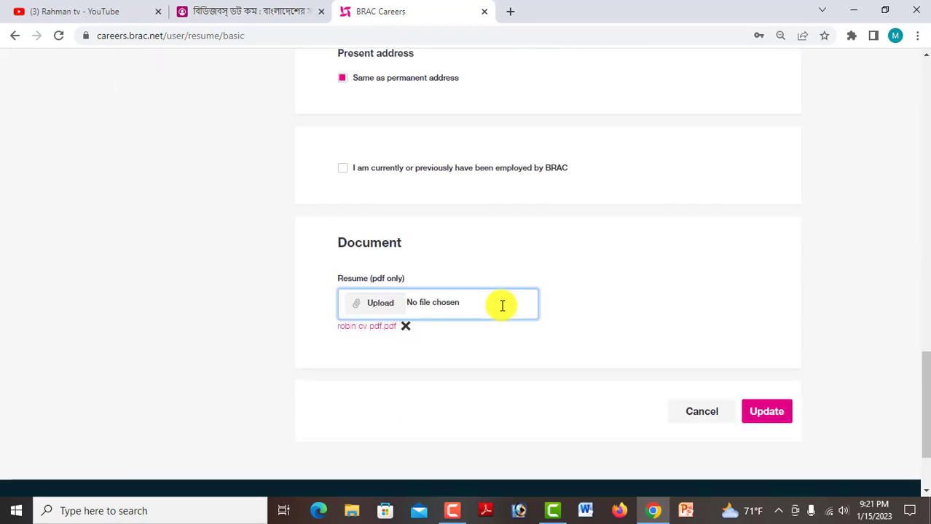
scroll(436, 208, "up", 15)
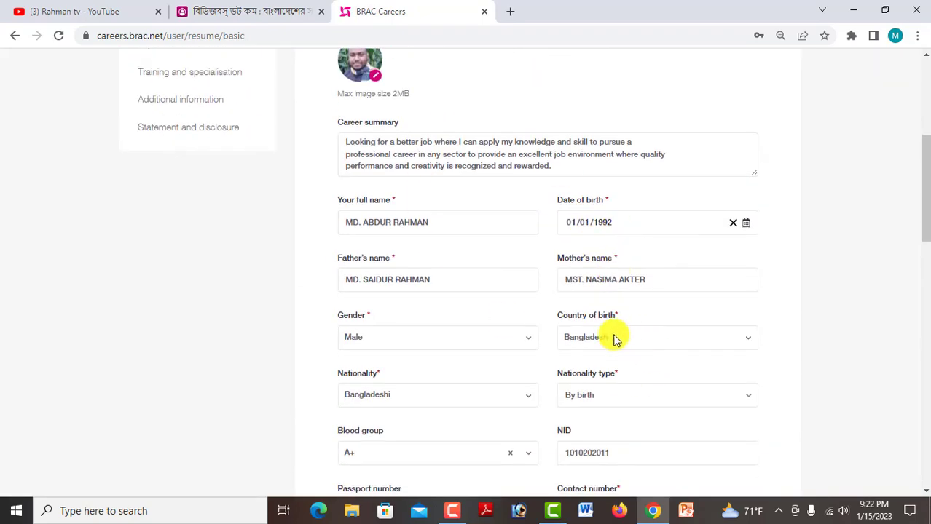
scroll(616, 336, "down", 6)
scroll(659, 349, "down", 6)
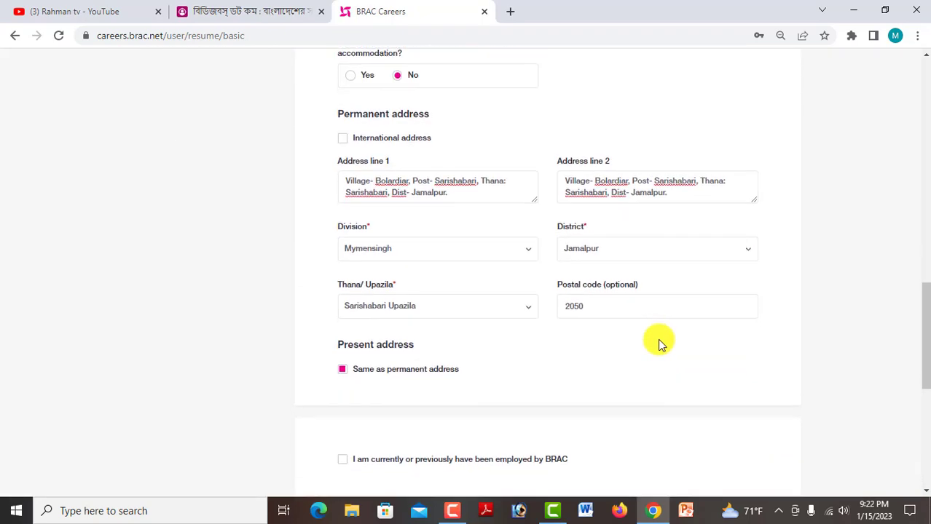
left_click(767, 436)
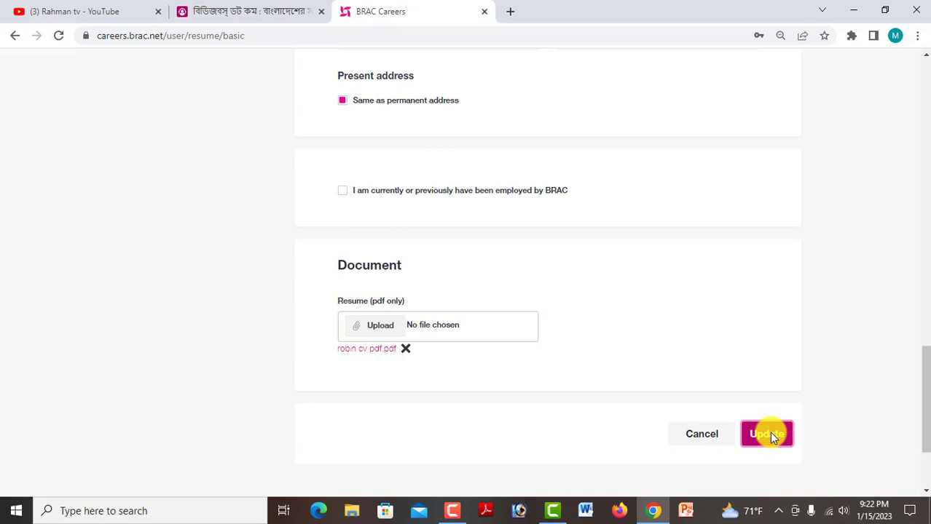
scroll(714, 389, "up", 15)
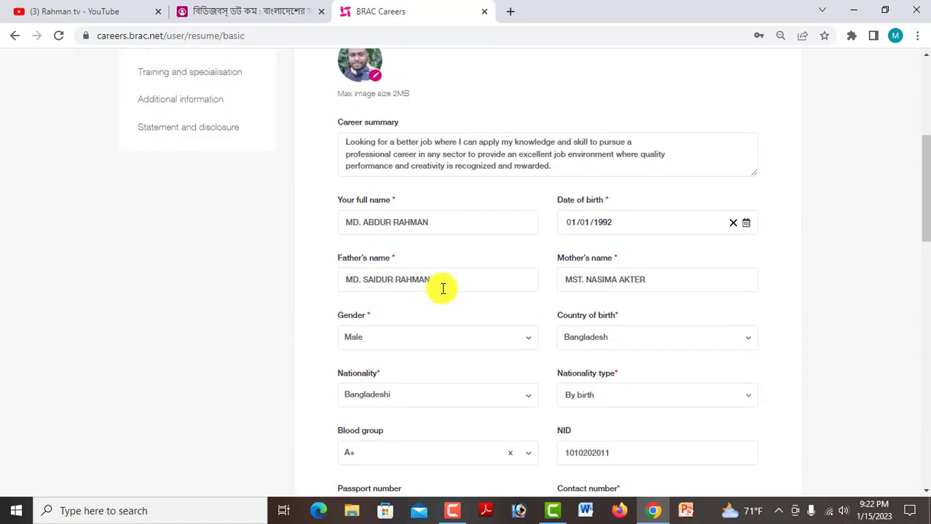
scroll(442, 288, "up", 3)
- Go to Education, review the MA, B.A. (Hon's), H.S.C and S.S.C entries, and start a new entry
left_click(158, 222)
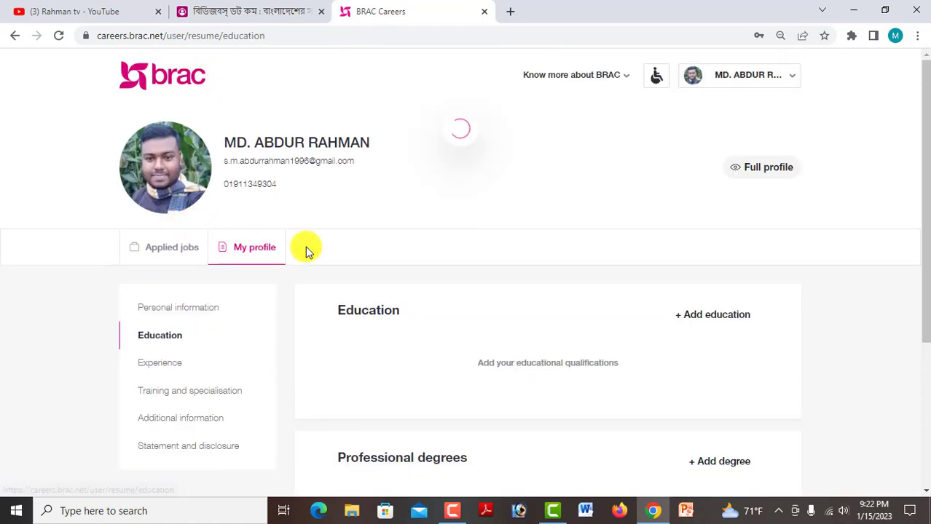
scroll(543, 246, "down", 1)
scroll(540, 250, "down", 1)
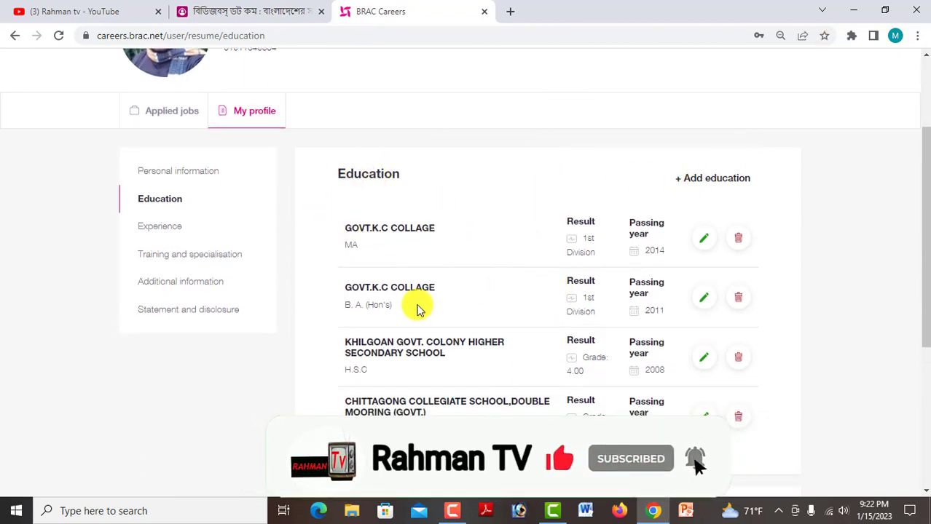
scroll(767, 375, "down", 1)
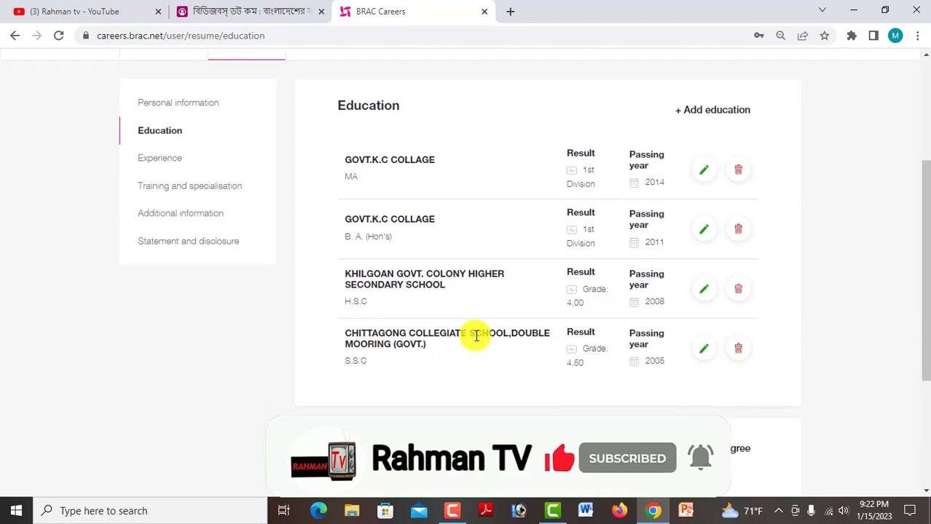
scroll(475, 336, "down", 2)
scroll(582, 249, "up", 4)
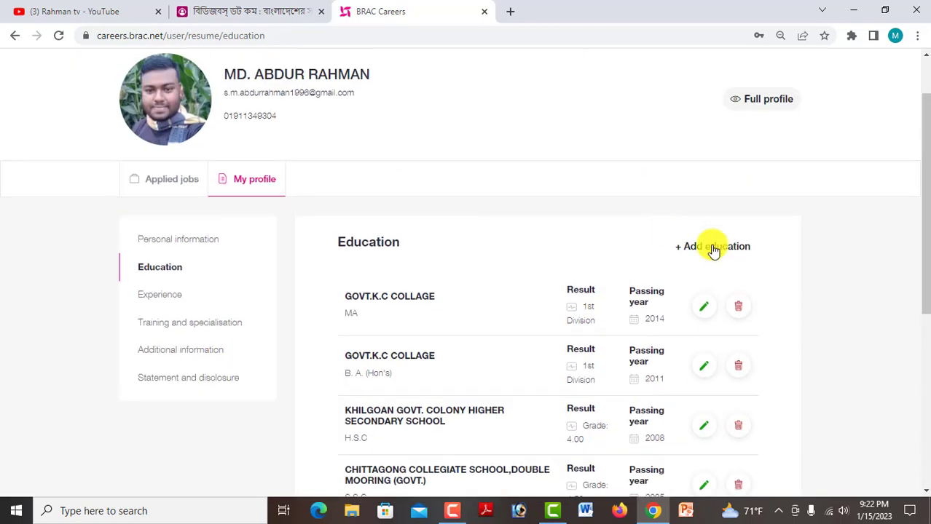
scroll(701, 246, "down", 1)
left_click(711, 182)
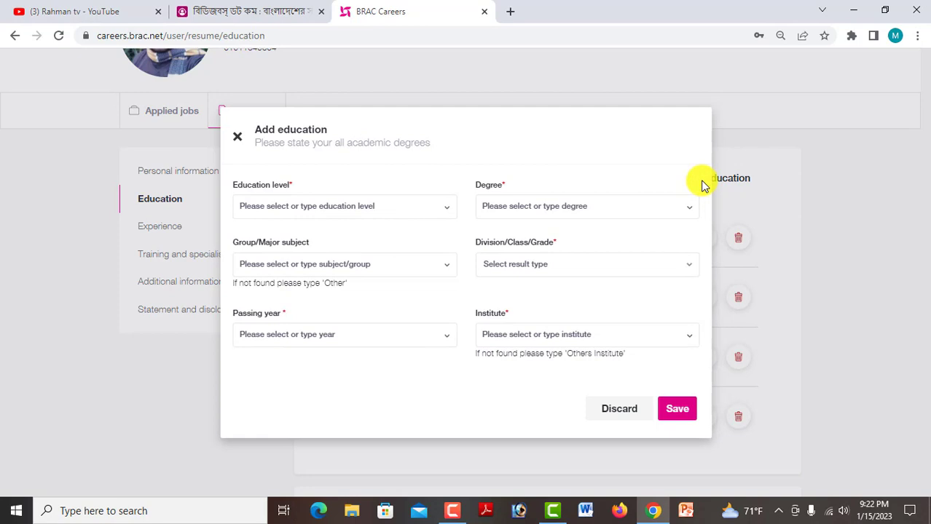
- Choose Secondary as the education level and S.S.C as the degree
left_click(316, 210)
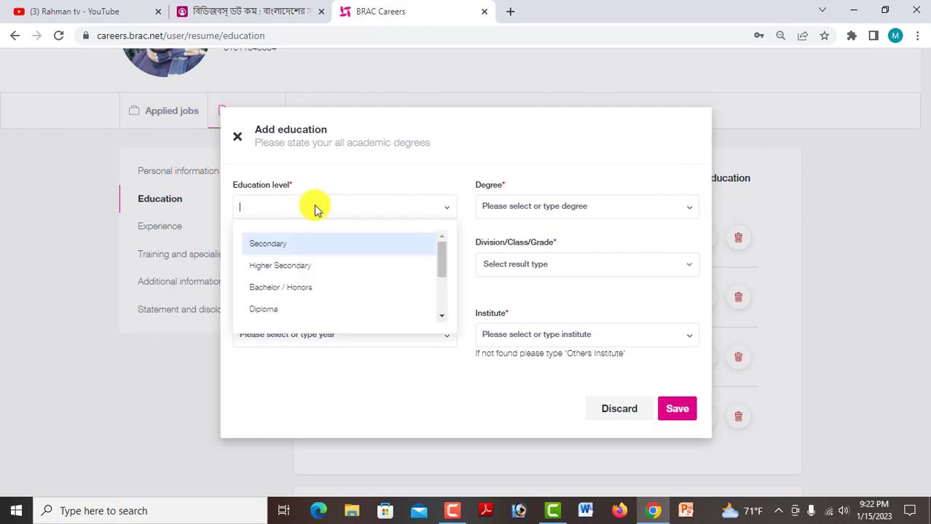
left_click(272, 246)
left_click(514, 173)
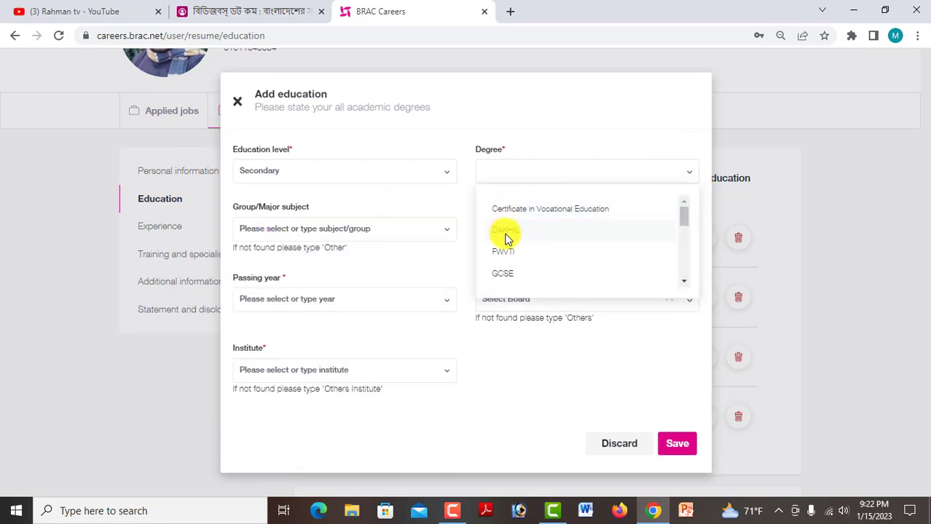
scroll(507, 240, "down", 1)
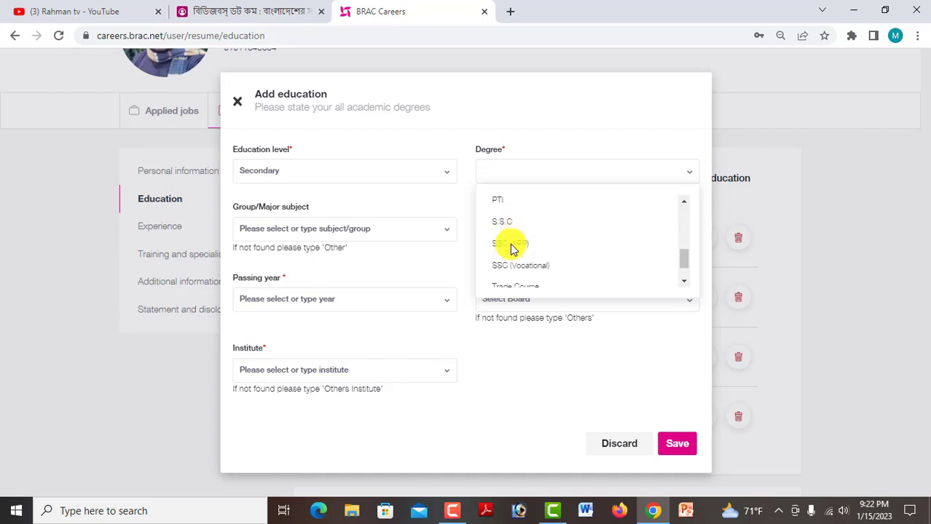
left_click(510, 222)
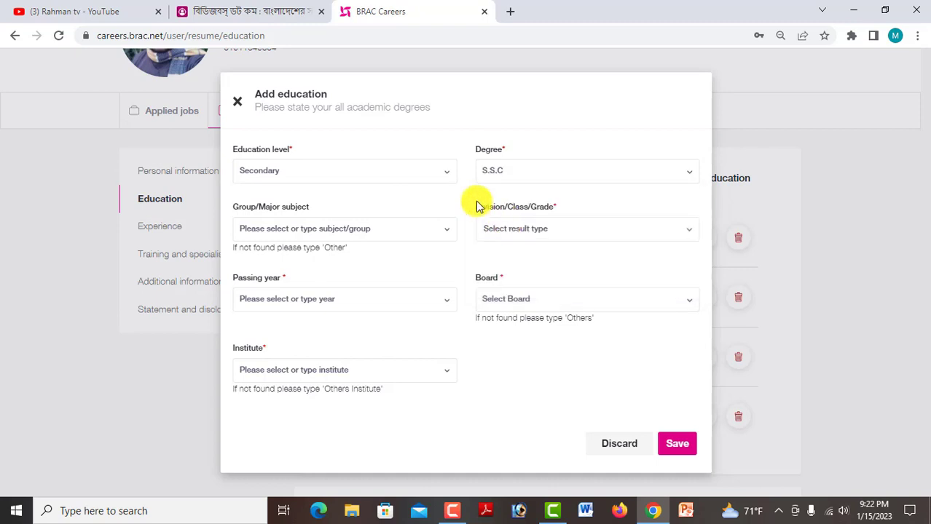
left_click(510, 175)
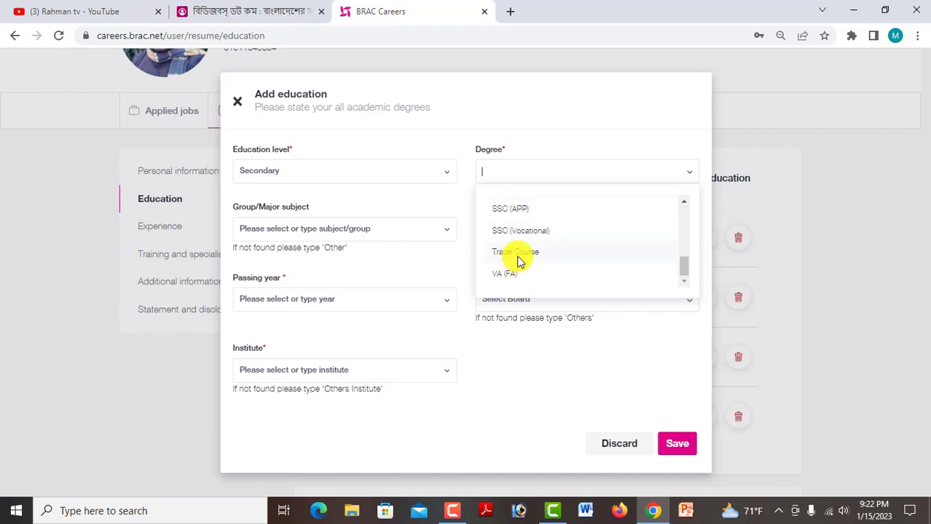
scroll(520, 257, "up", 1)
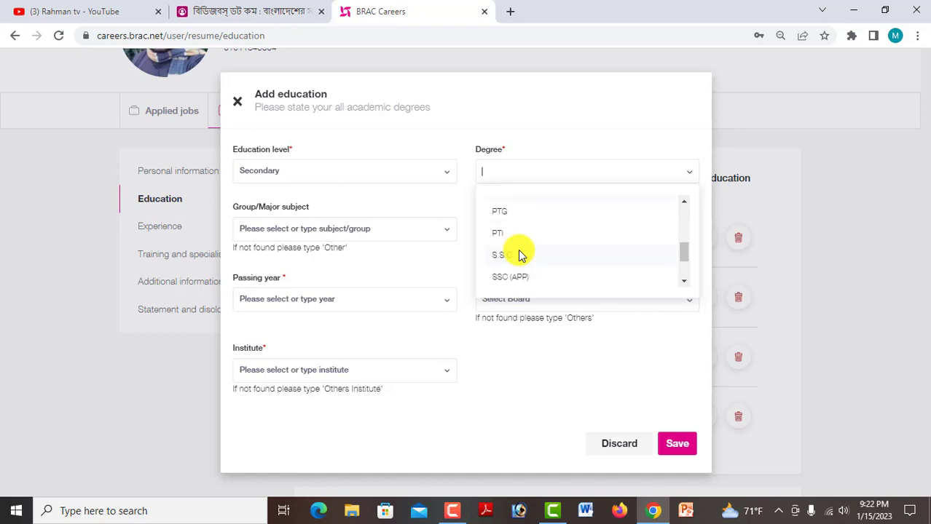
left_click(509, 256)
- Set the result type to Grade and enter GPA 3.22 on a scale of 5
left_click(266, 233)
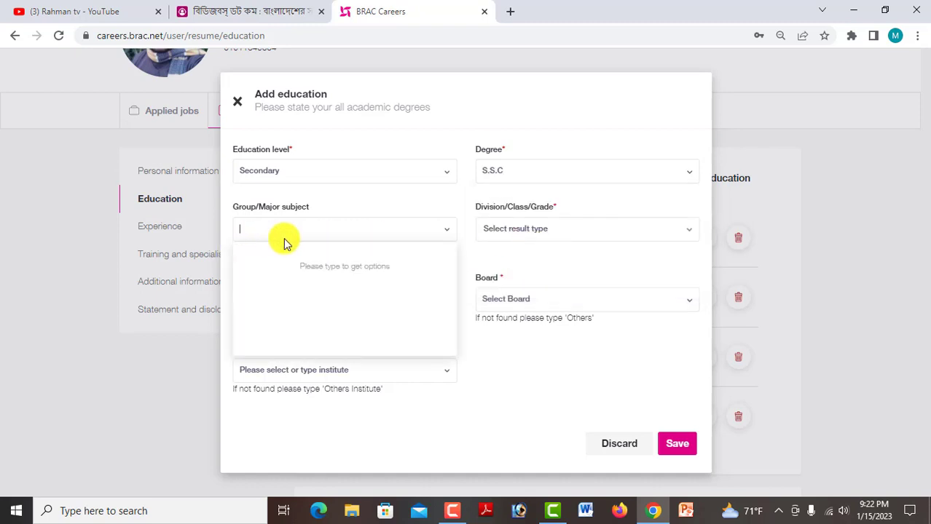
left_click(532, 232)
left_click(265, 230)
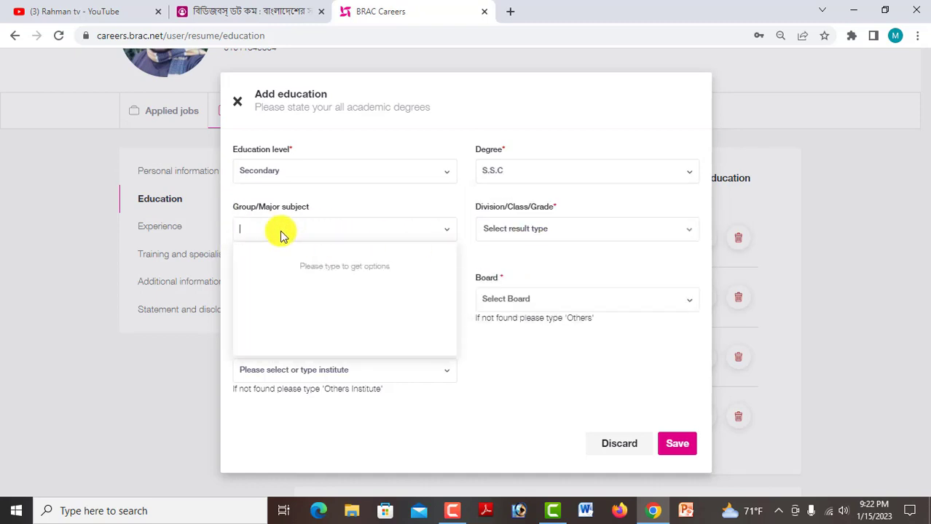
left_click(312, 235)
left_click(307, 233)
left_click(307, 233)
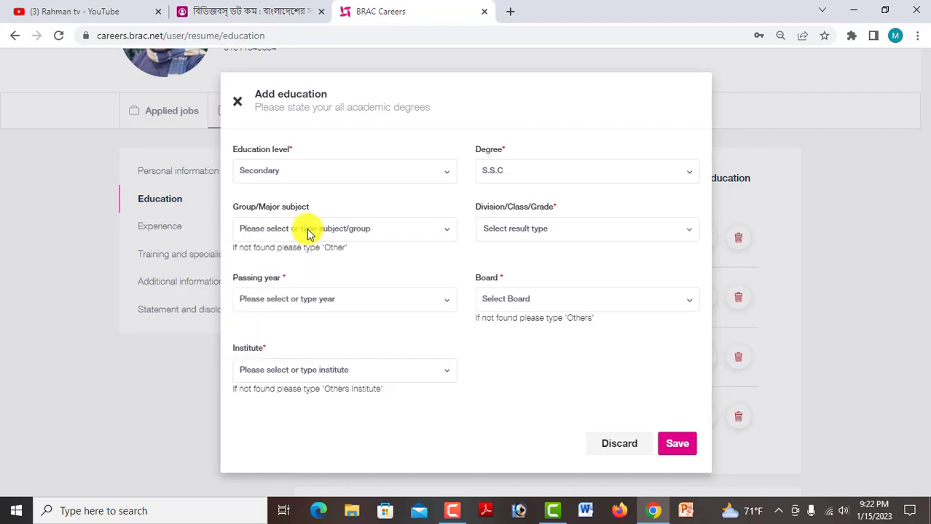
left_click(525, 235)
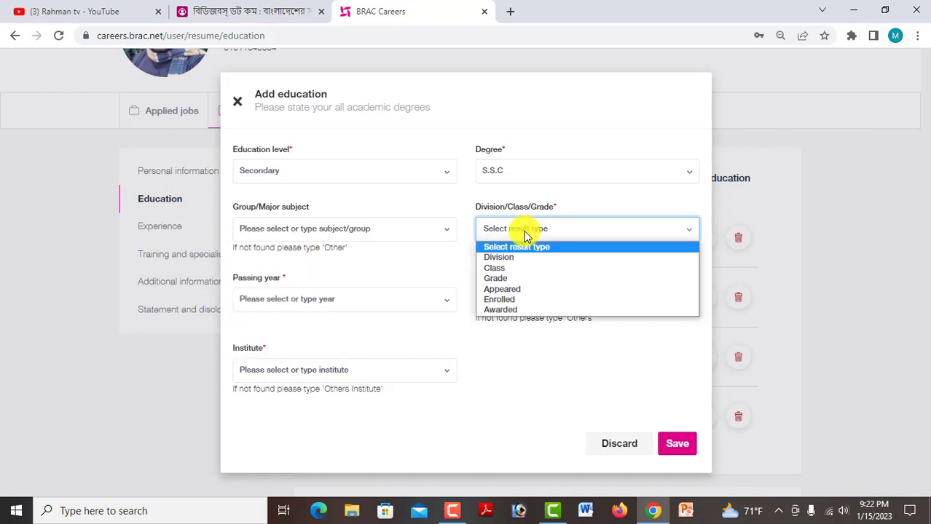
left_click(503, 279)
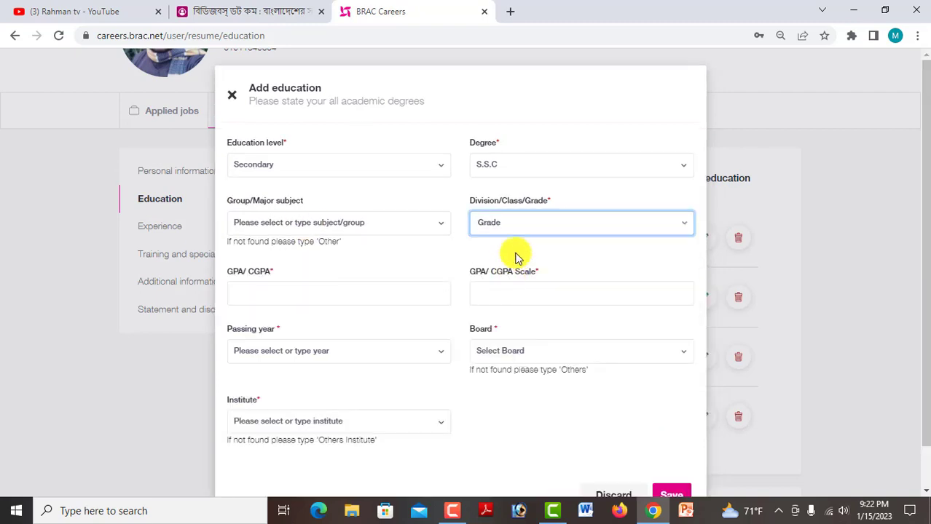
left_click(273, 293)
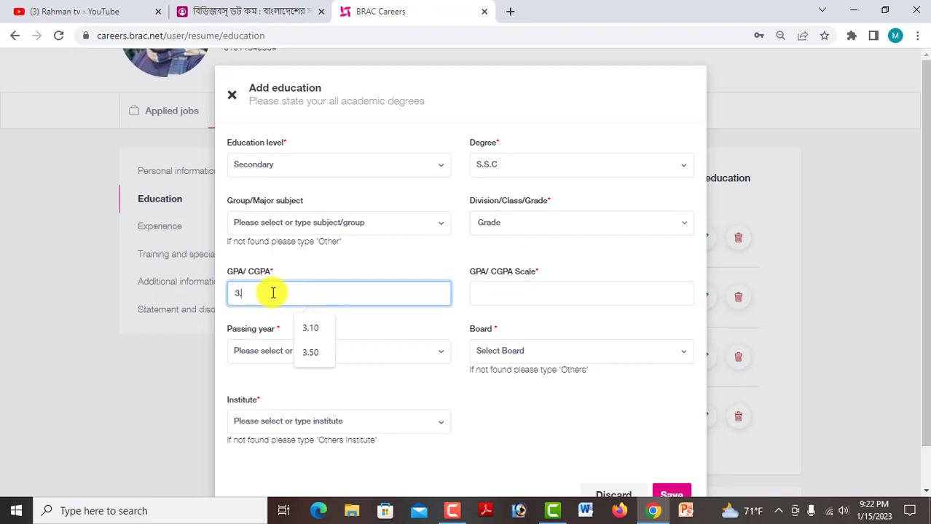
left_click(535, 291)
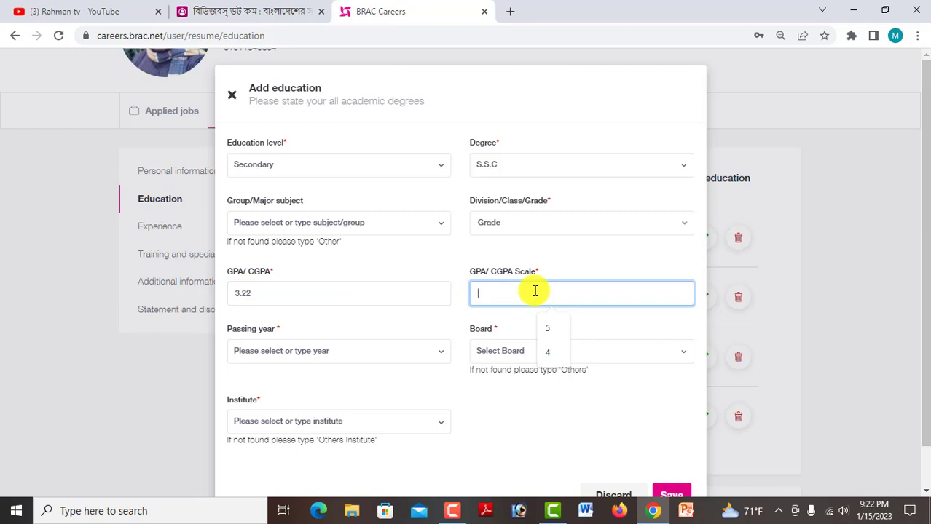
- Pick Dhaka Board, then close the Add education form without saving
left_click(307, 357)
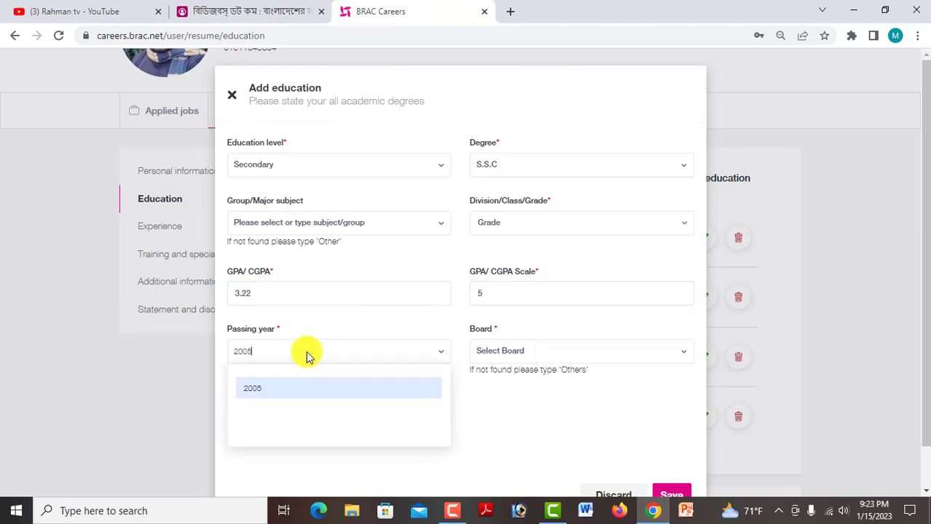
left_click(535, 356)
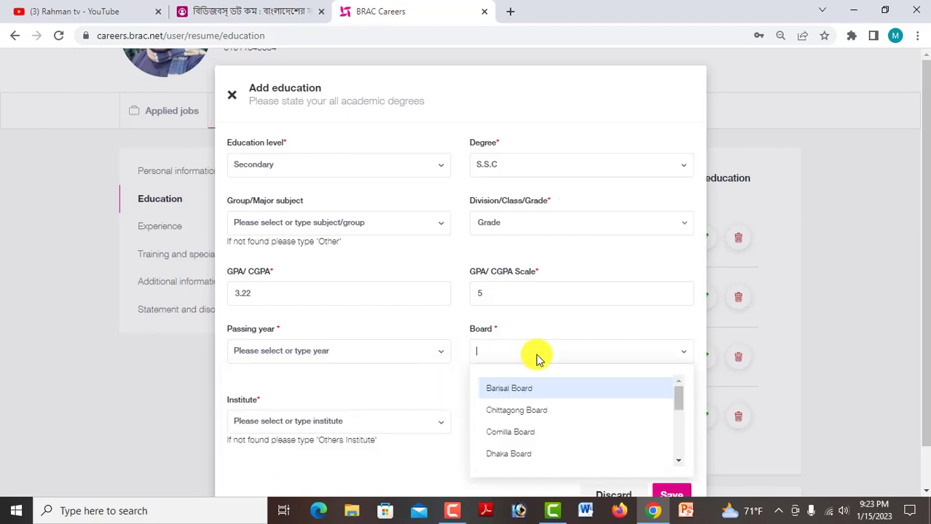
left_click(506, 452)
scroll(588, 481, "down", 1)
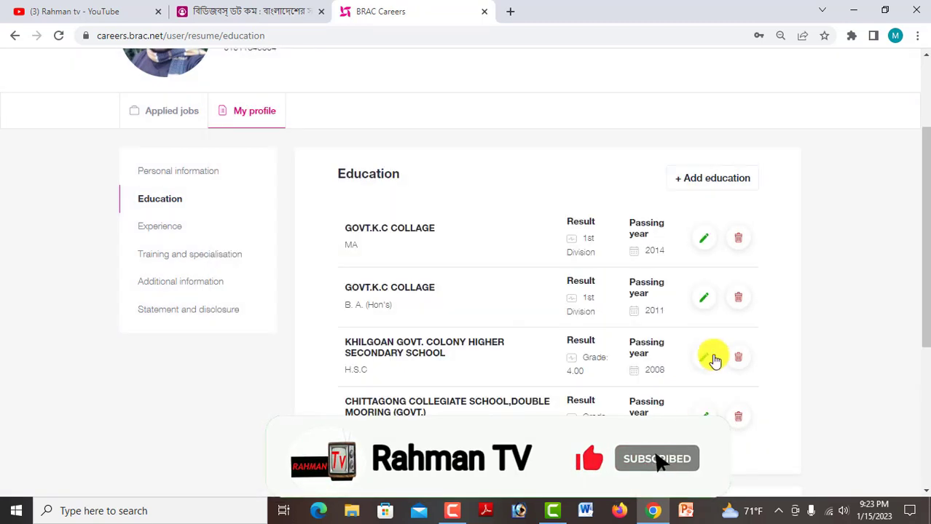
left_click(710, 357)
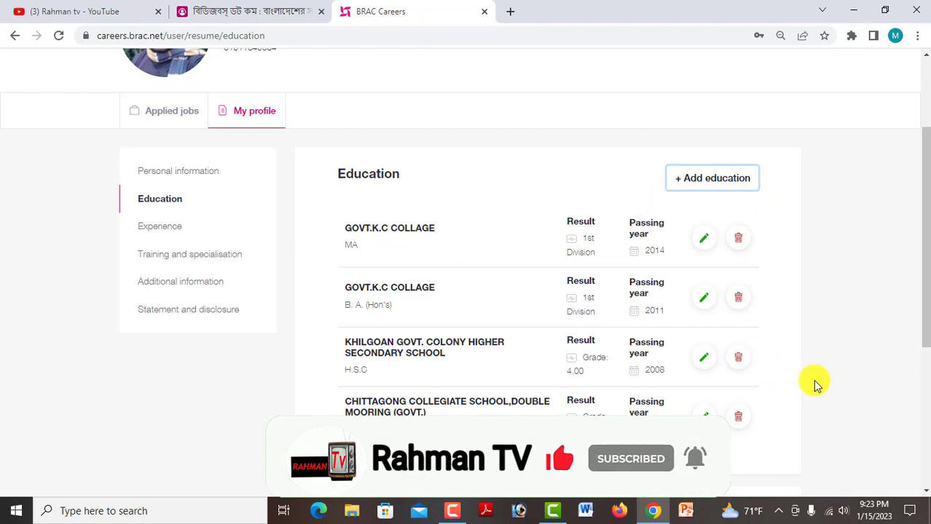
scroll(462, 344, "down", 1)
key("ctrl+a")
scroll(678, 421, "up", 2)
left_click(844, 391)
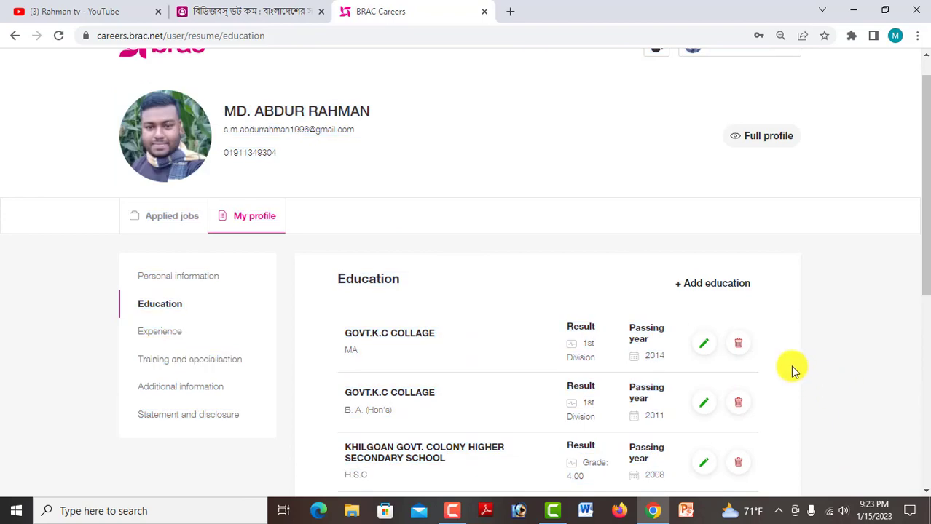
scroll(630, 357, "down", 4)
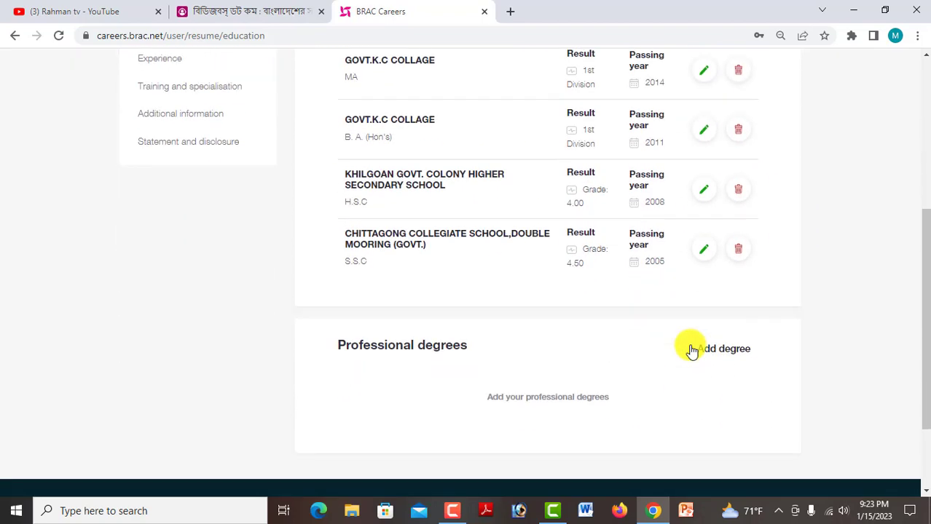
- Move via Training and specialisation to Additional information and scroll down to References
scroll(798, 297, "up", 2)
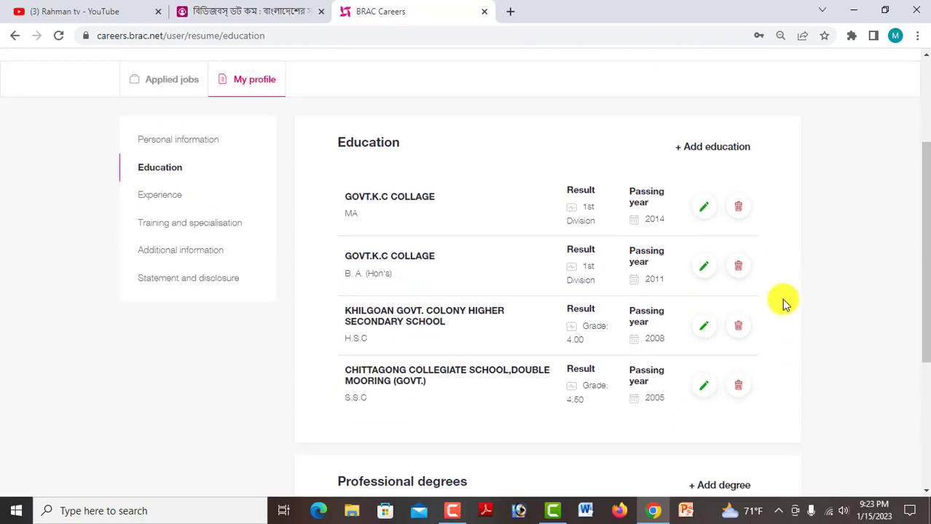
left_click(209, 230)
scroll(486, 273, "down", 2)
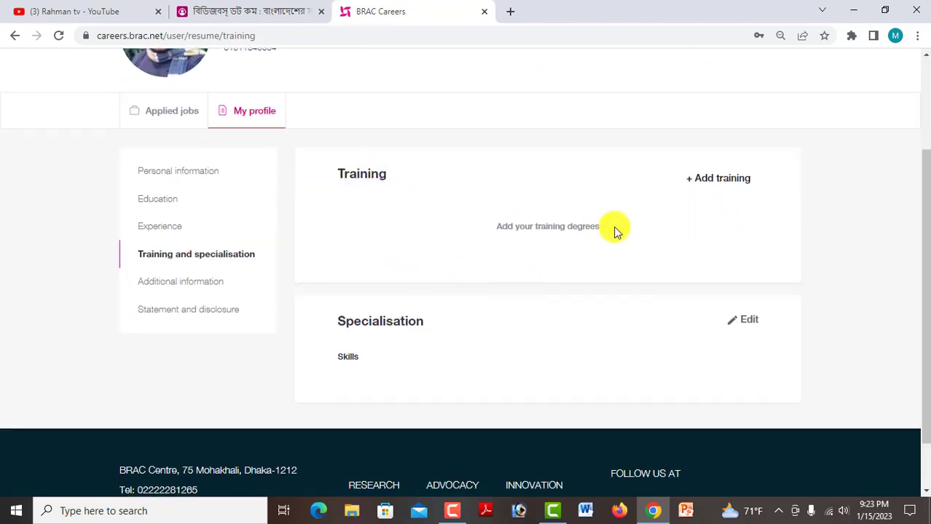
left_click(198, 287)
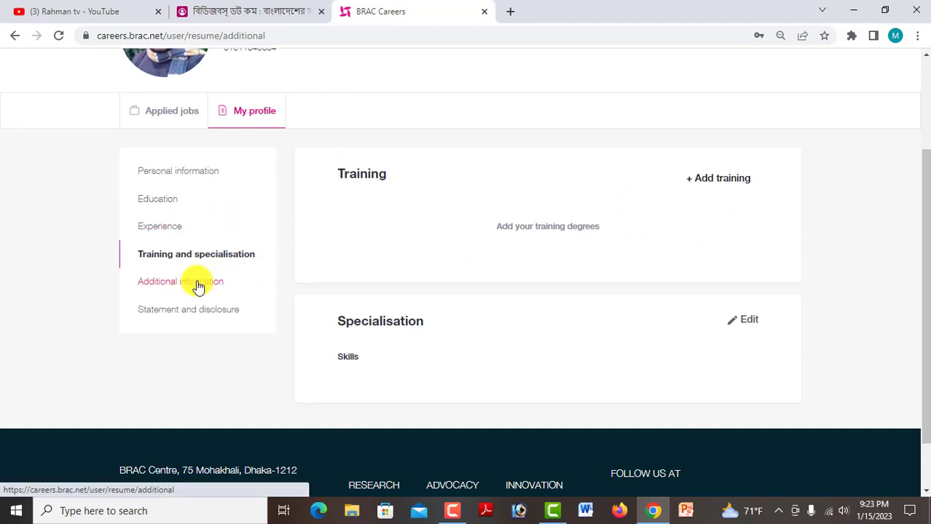
scroll(265, 279, "down", 2)
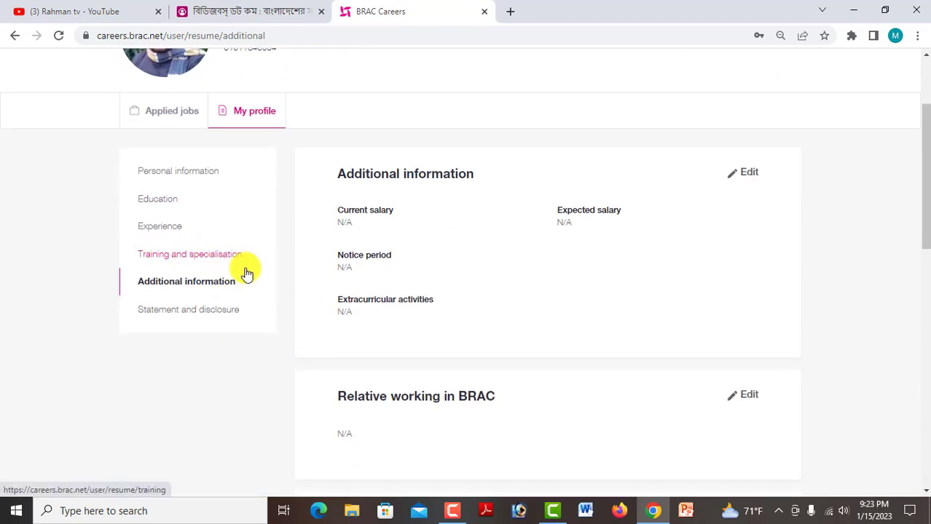
scroll(505, 267, "down", 1)
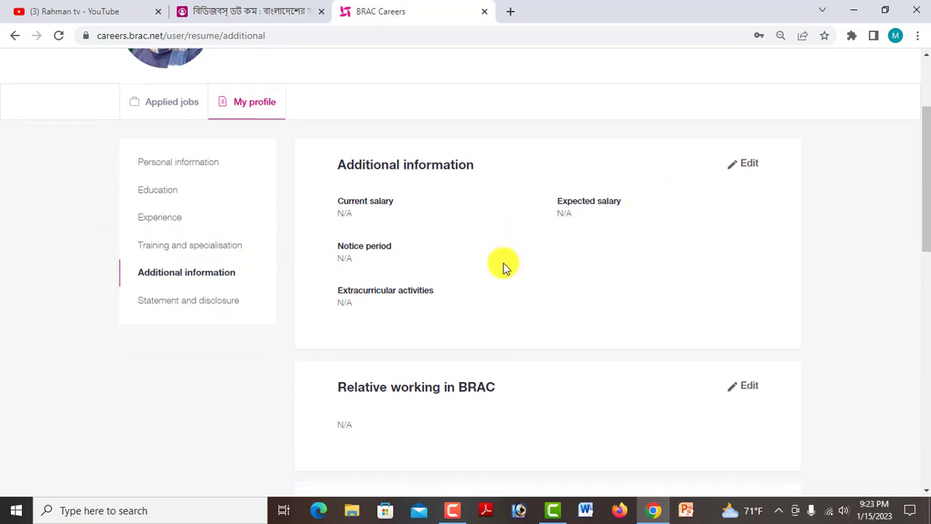
scroll(505, 267, "down", 5)
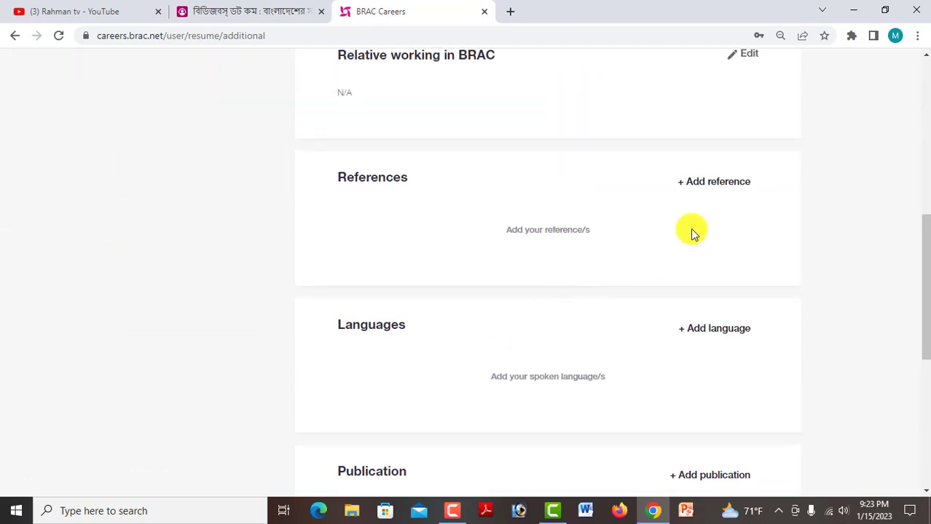
- Open the Add reference form, step through its fields, and discard it without saving
left_click(715, 184)
left_click(289, 211)
left_click(368, 348)
left_click(295, 209)
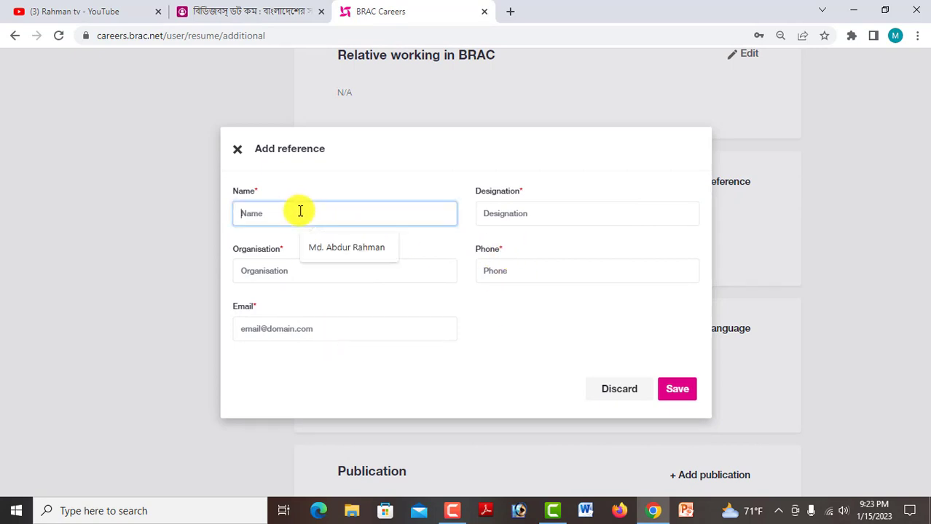
left_click(525, 212)
left_click(304, 269)
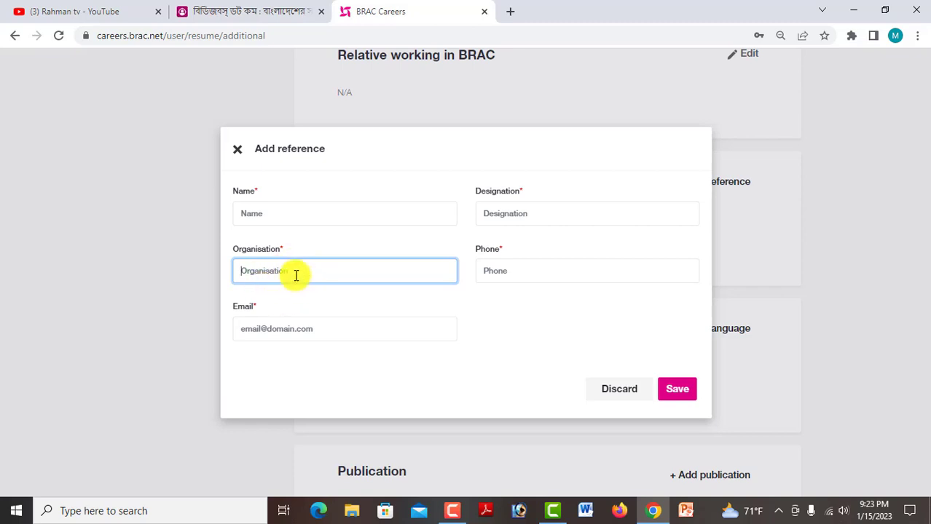
left_click(544, 275)
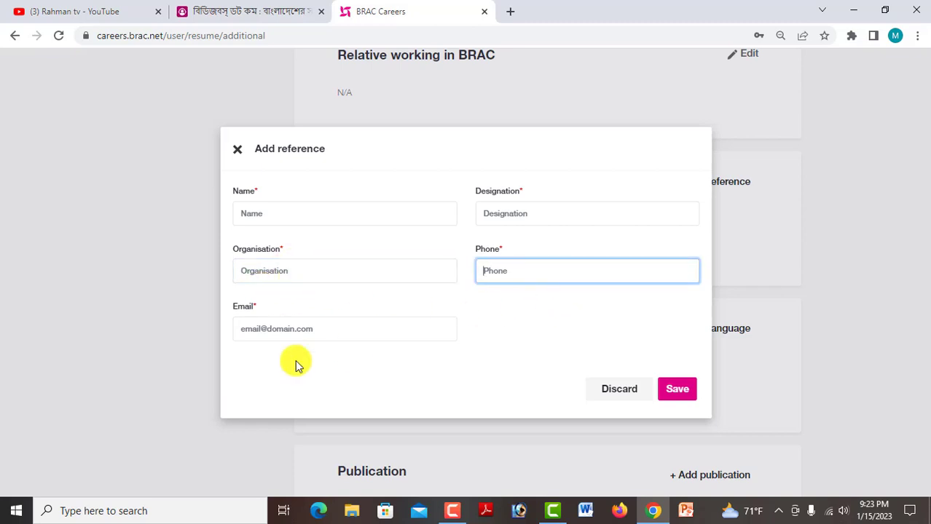
left_click(271, 327)
left_click(619, 395)
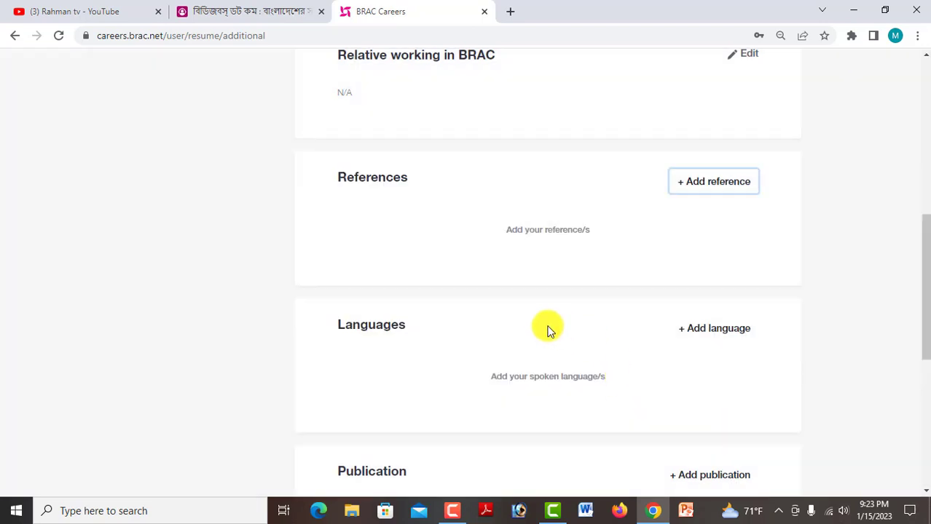
- Scroll through the remaining parts of the profile page
scroll(699, 284, "down", 5)
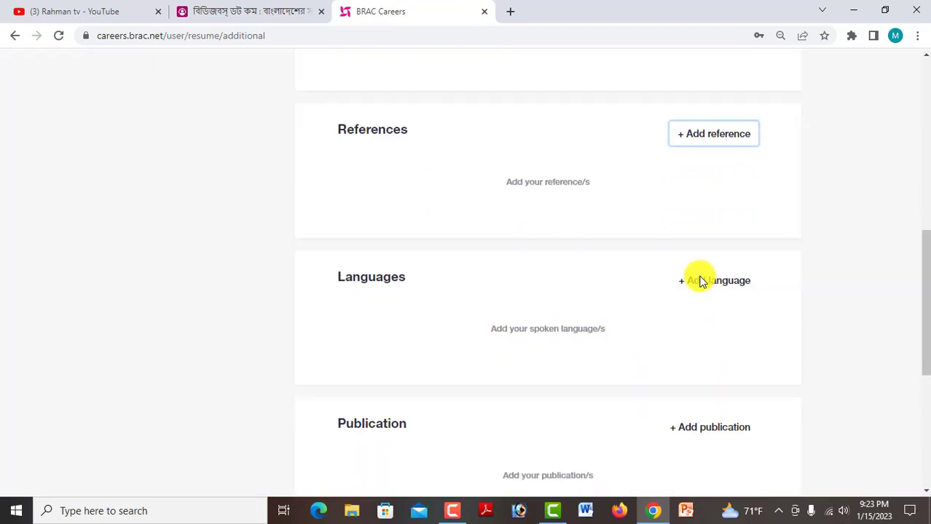
scroll(695, 280, "up", 4)
scroll(686, 290, "up", 6)
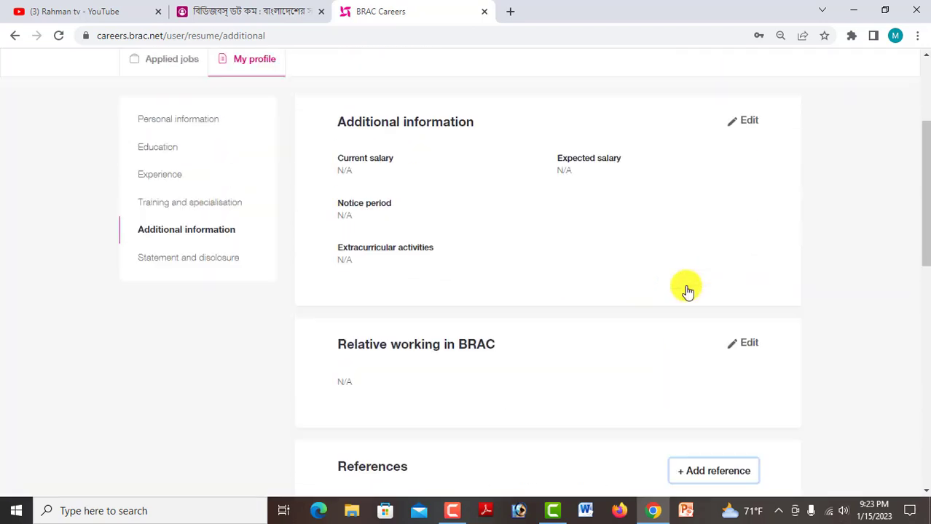
scroll(669, 292, "down", 7)
scroll(597, 348, "down", 3)
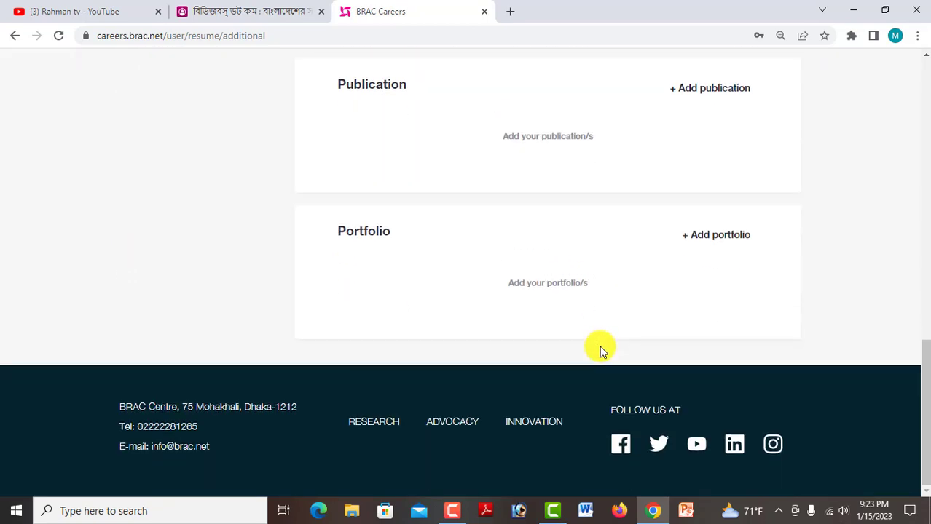
scroll(718, 327, "up", 10)
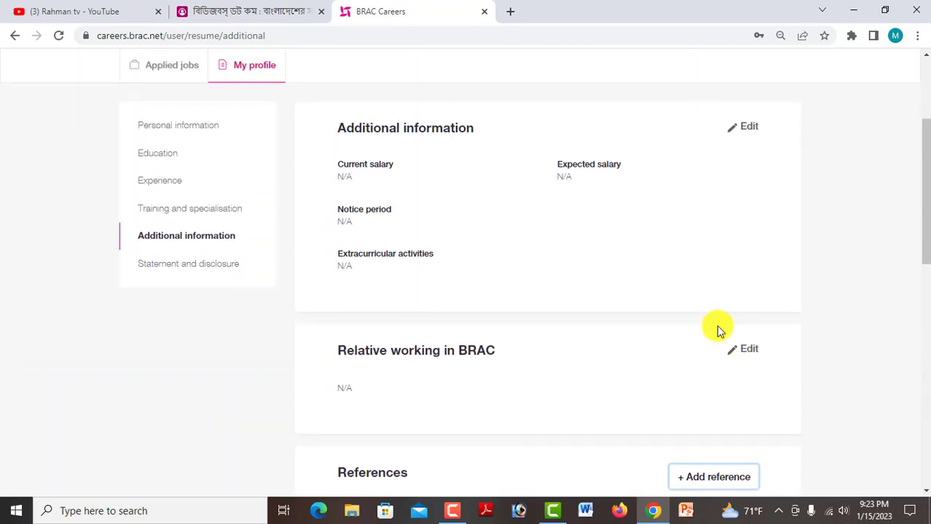
scroll(292, 320, "down", 2)
left_click(187, 311)
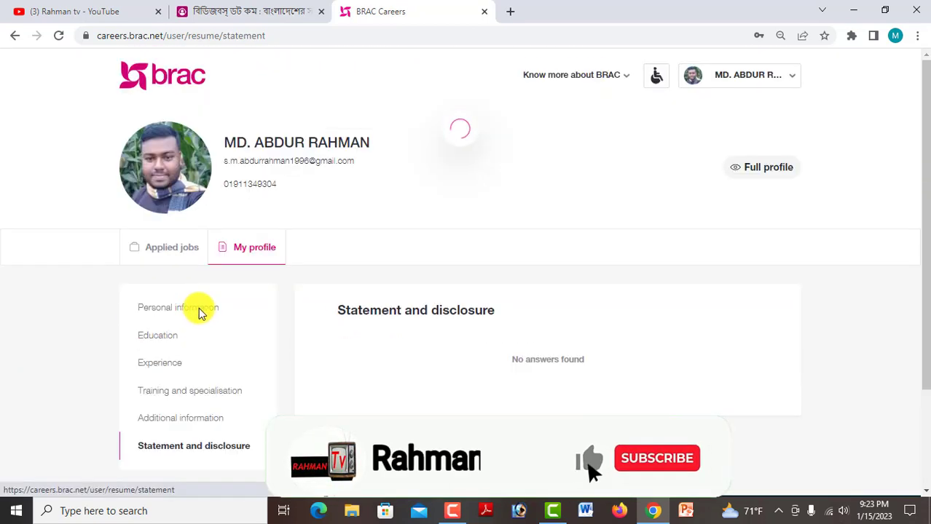
scroll(226, 306, "down", 10)
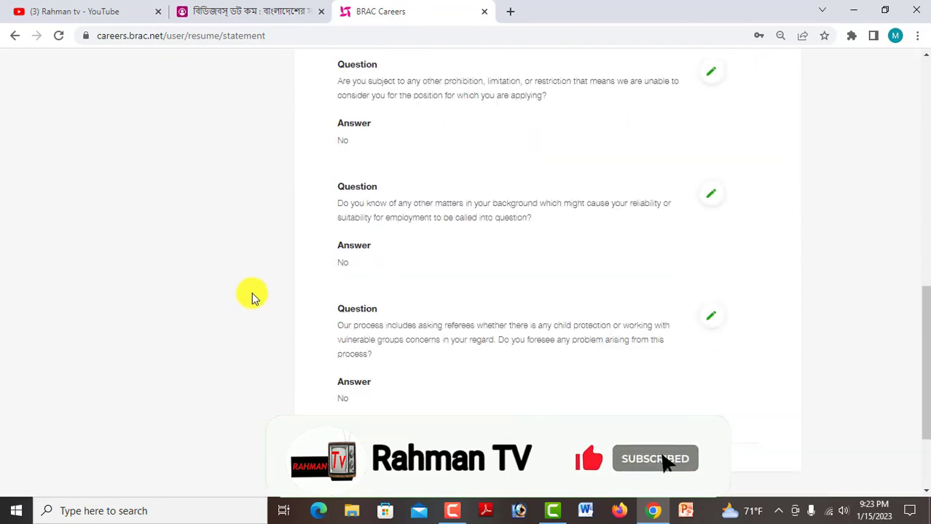
scroll(251, 297, "up", 10)
scroll(252, 296, "up", 1)
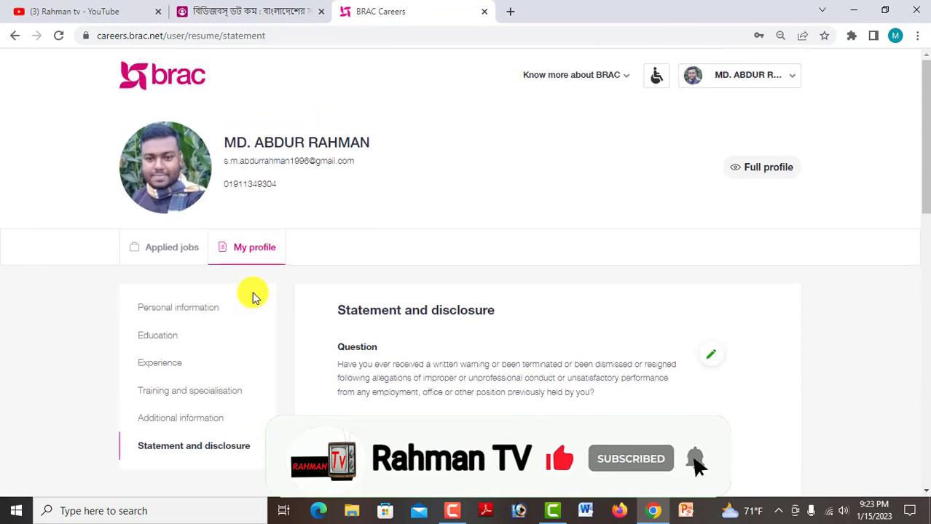
left_click(180, 312)
left_click(174, 335)
left_click(167, 363)
left_click(170, 390)
left_click(173, 418)
left_click(175, 446)
scroll(301, 391, "down", 7)
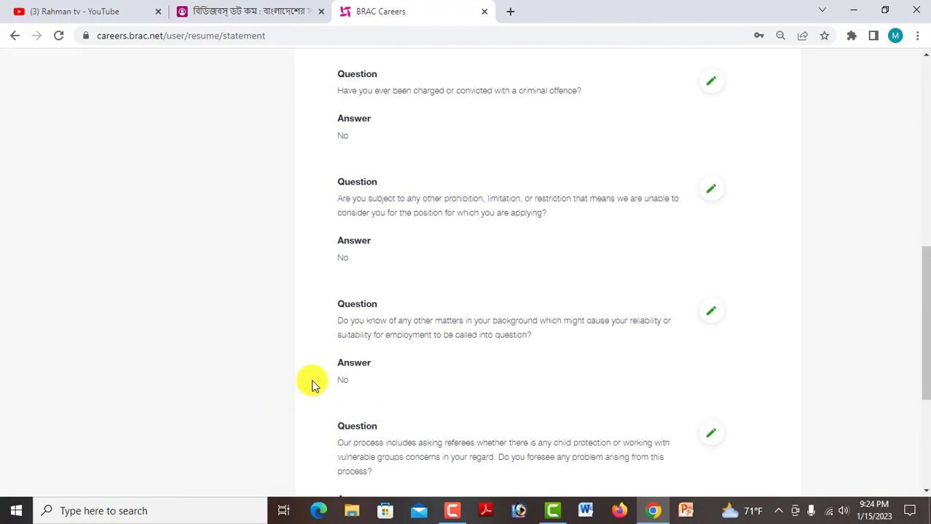
scroll(313, 375, "up", 6)
scroll(306, 357, "up", 1)
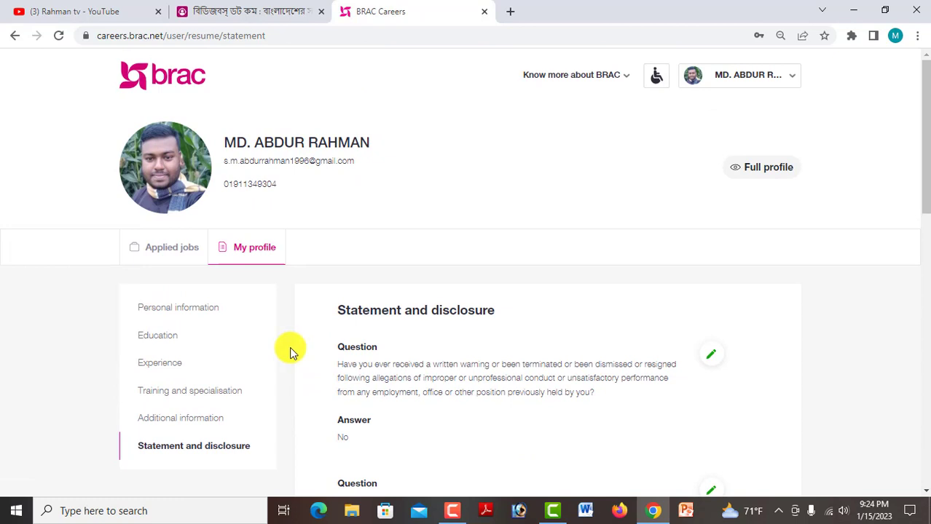
- From Applied jobs, apply for the January 24, 2023 Anywhere in Bangladesh job and confirm with Yes
left_click(171, 255)
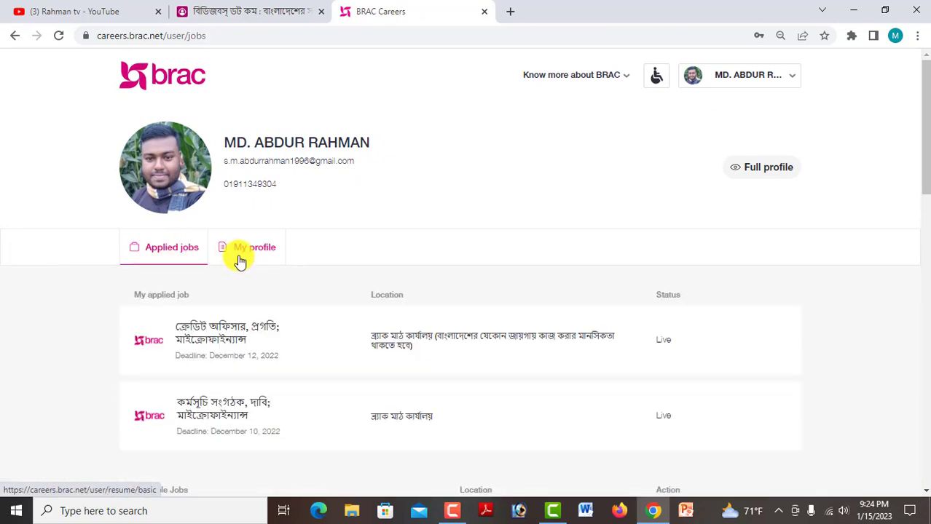
scroll(240, 261, "down", 1)
scroll(366, 321, "down", 2)
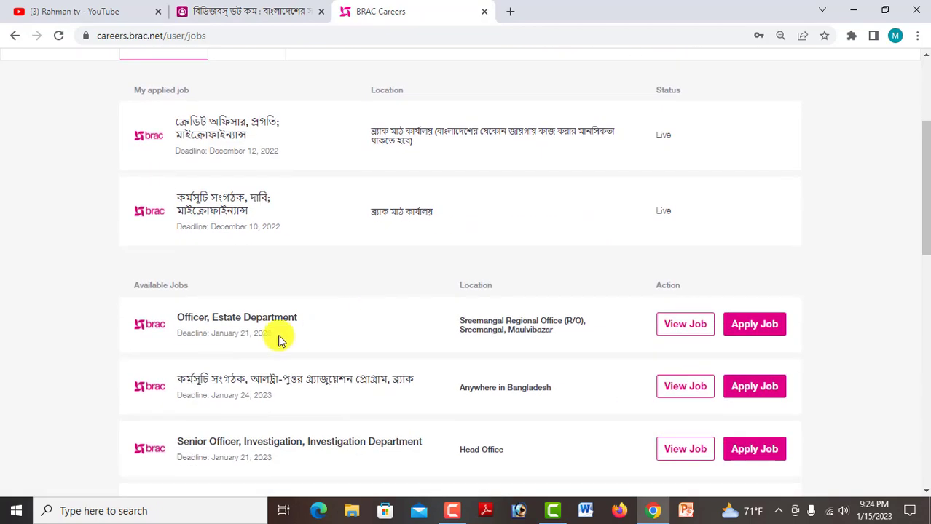
scroll(276, 336, "down", 1)
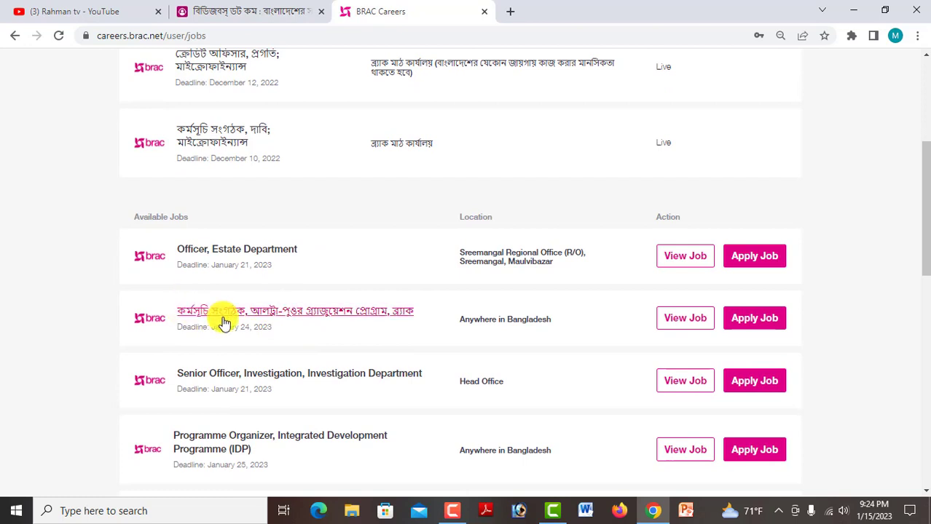
left_click(761, 322)
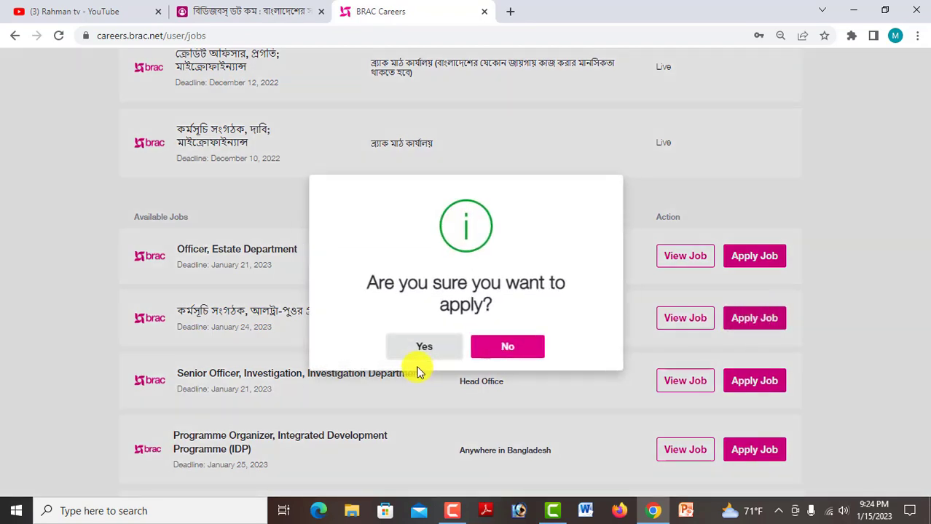
left_click(424, 348)
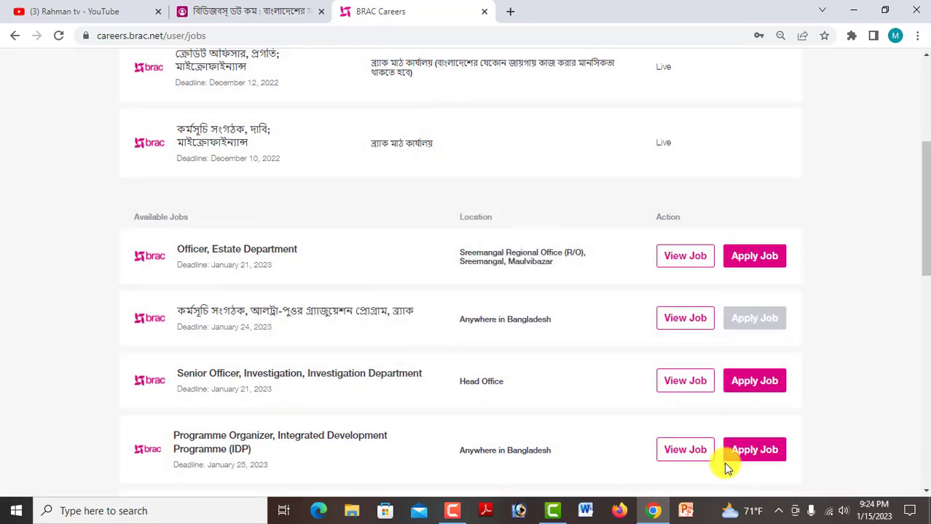
scroll(765, 354, "up", 4)
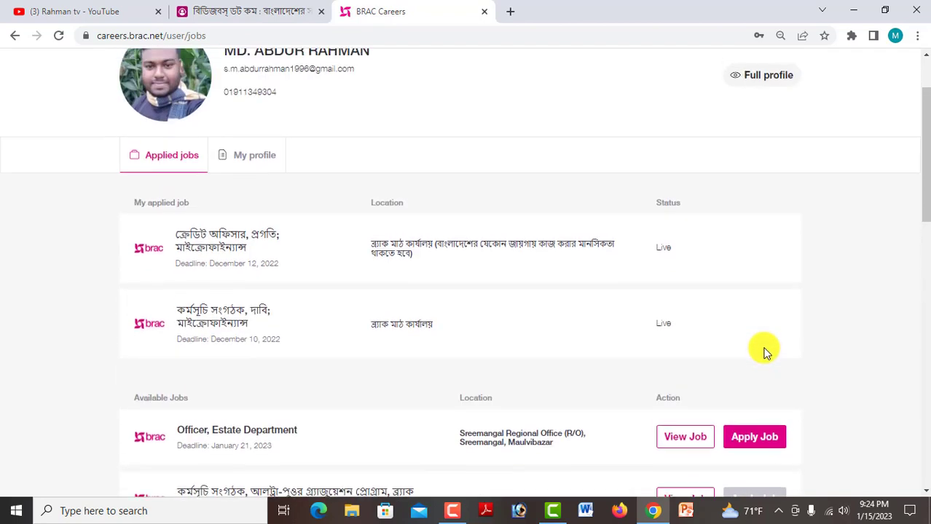
scroll(754, 353, "up", 1)
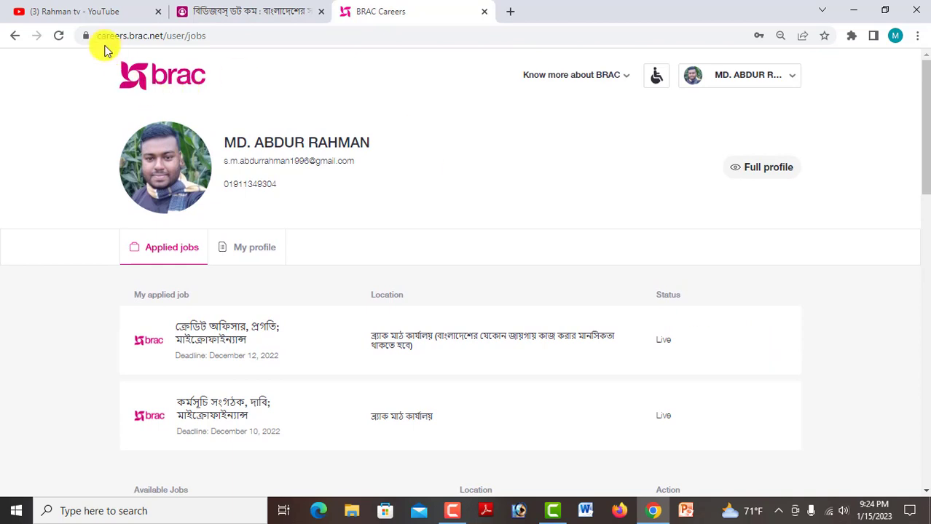
- Reload the page so the January 24, 2023 job appears at the top as Live
left_click(59, 36)
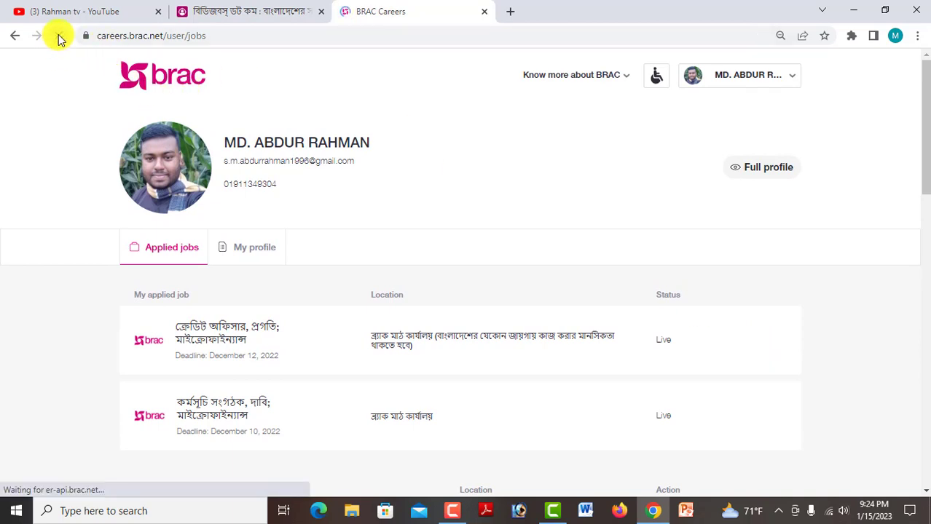
scroll(349, 253, "down", 1)
left_click_drag(430, 275, 297, 277)
left_click(410, 301)
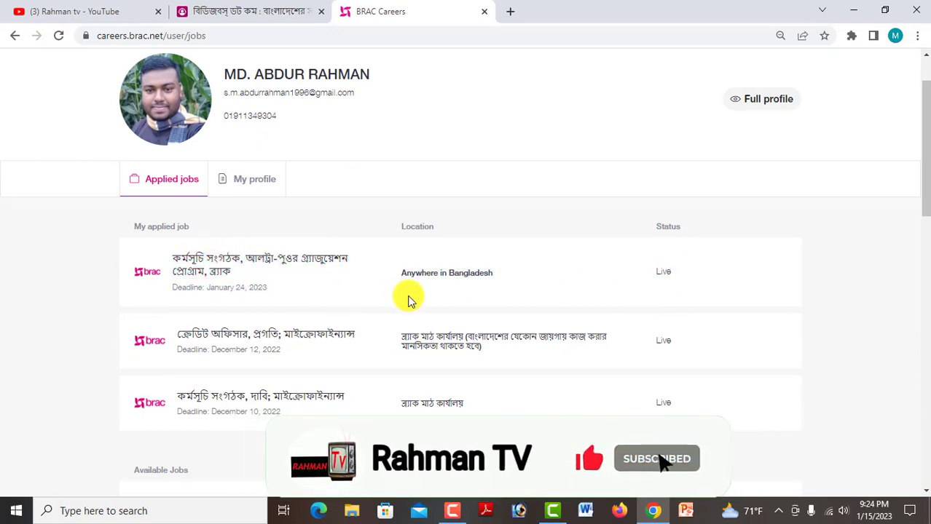
scroll(410, 299, "down", 2)
scroll(550, 270, "up", 1)
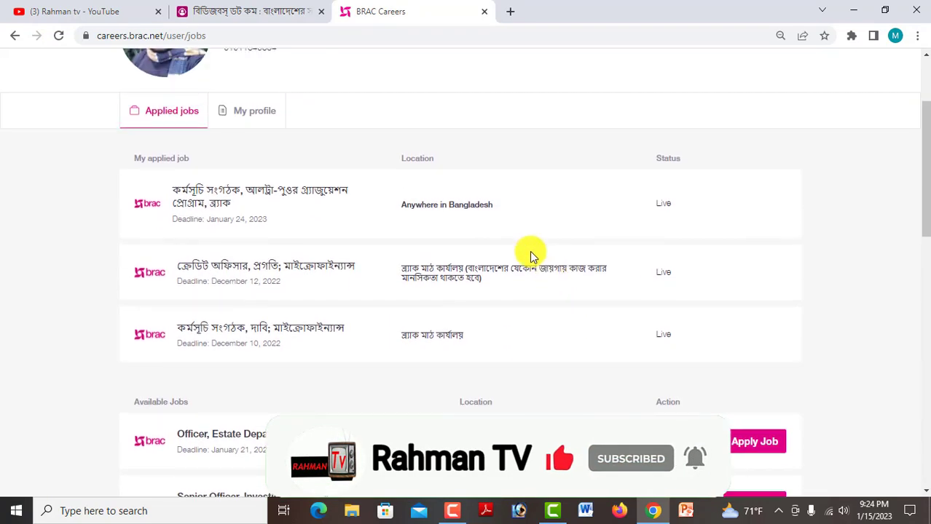
- Highlight the three applied jobs' titles, deadlines, locations and statuses
left_click_drag(507, 349, 180, 326)
left_click_drag(384, 291, 188, 260)
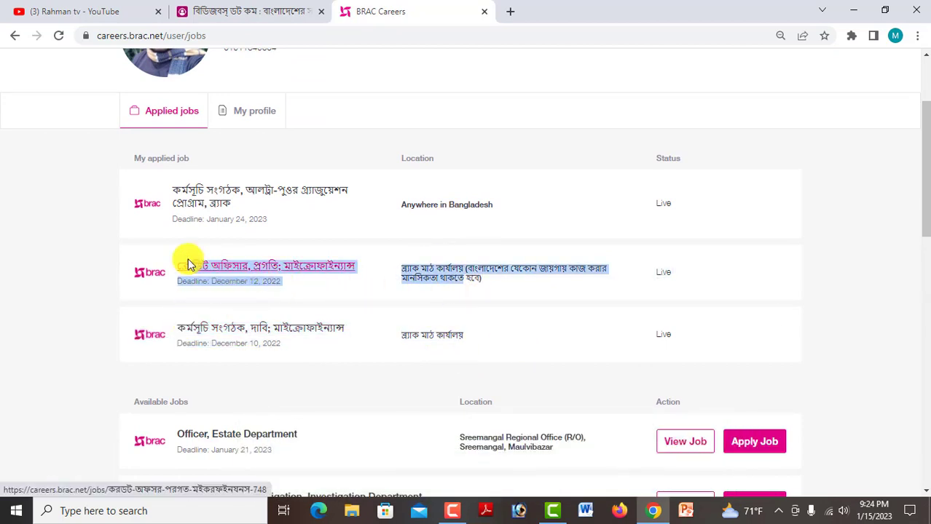
left_click_drag(725, 205, 185, 190)
left_click(347, 235)
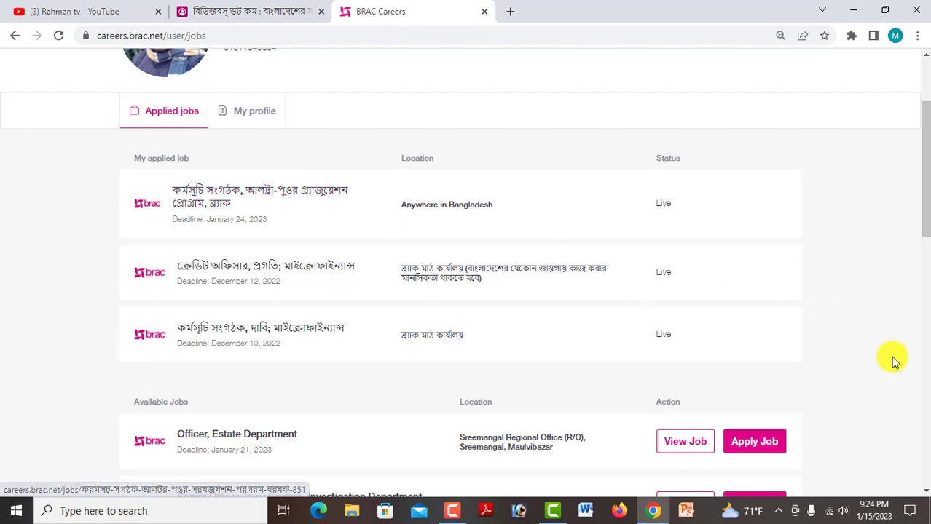
scroll(816, 356, "down", 2)
scroll(801, 327, "up", 4)
scroll(778, 287, "down", 1)
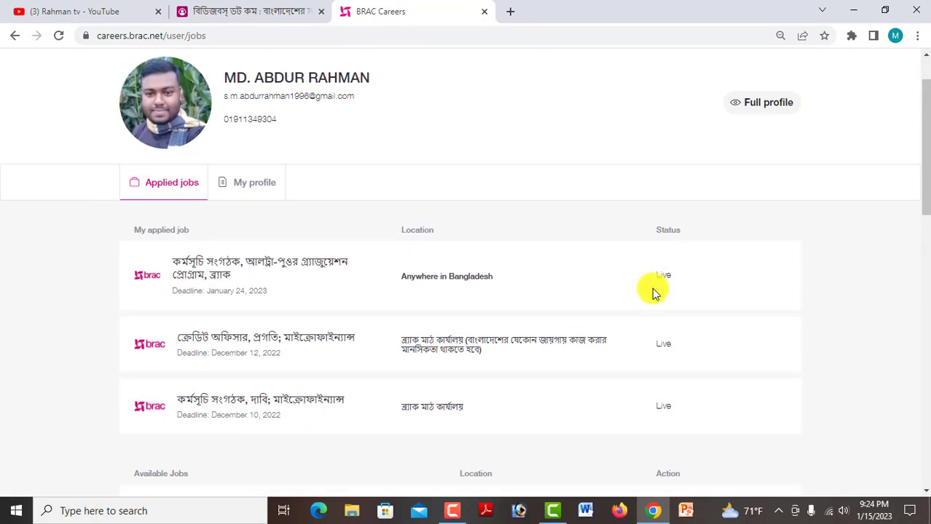
left_click(768, 99)
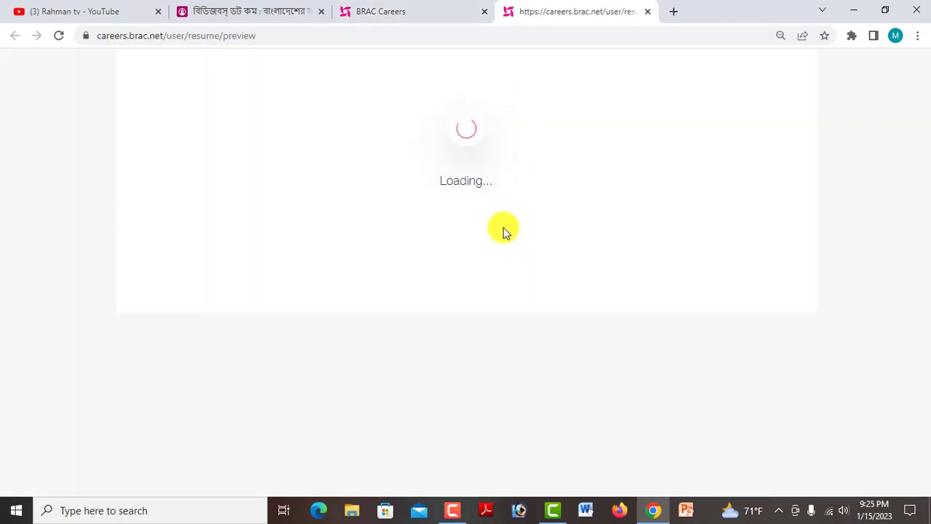
- Scroll down and back up through the full profile résumé preview
scroll(466, 193, "down", 2)
scroll(465, 209, "down", 8)
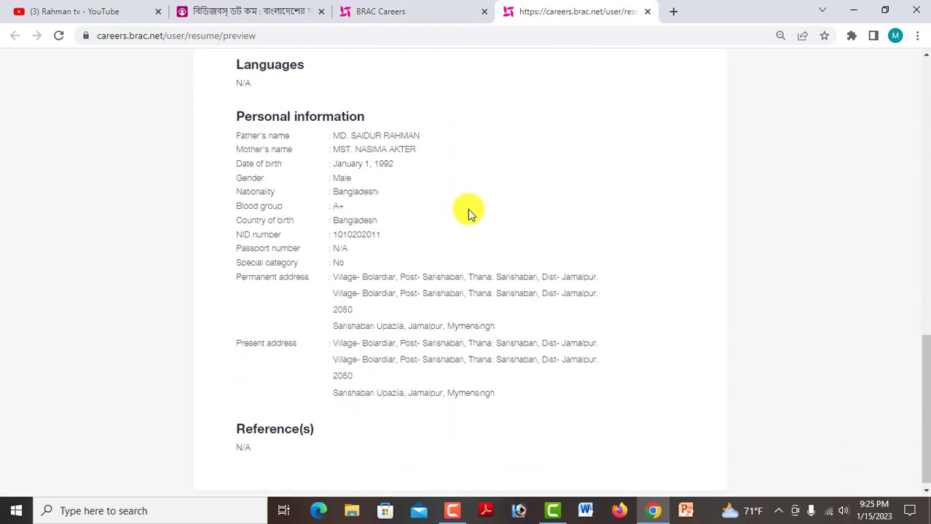
scroll(477, 237, "up", 4)
scroll(487, 237, "up", 7)
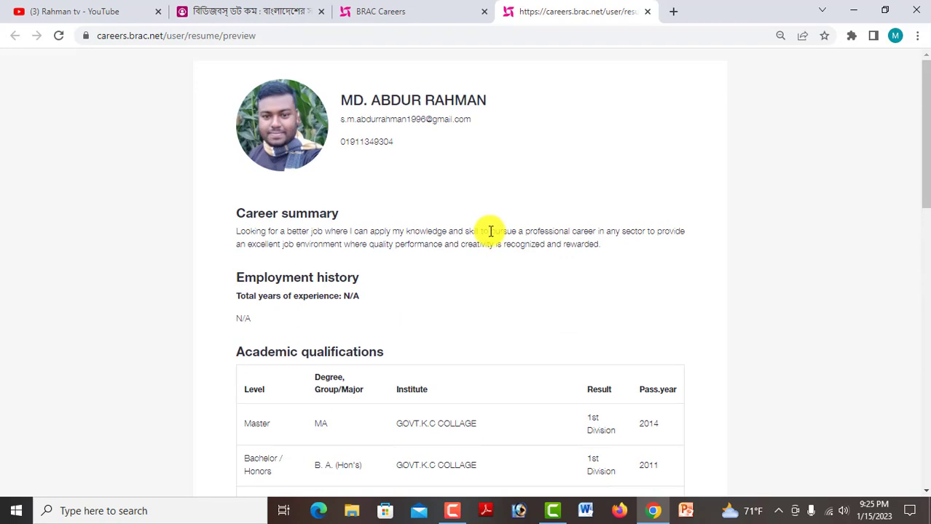
- Switch back to the BRAC Careers tab and look over the Applied jobs page
left_click(409, 11)
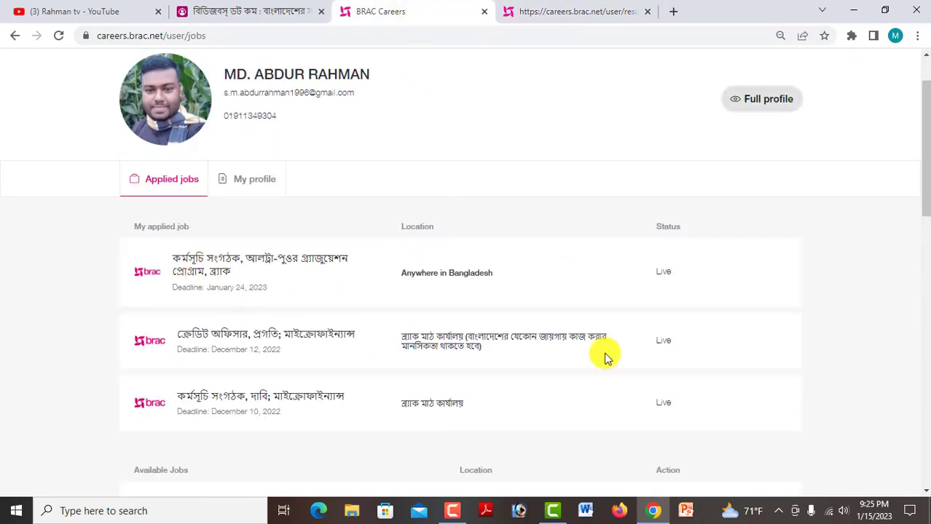
scroll(860, 324, "down", 10)
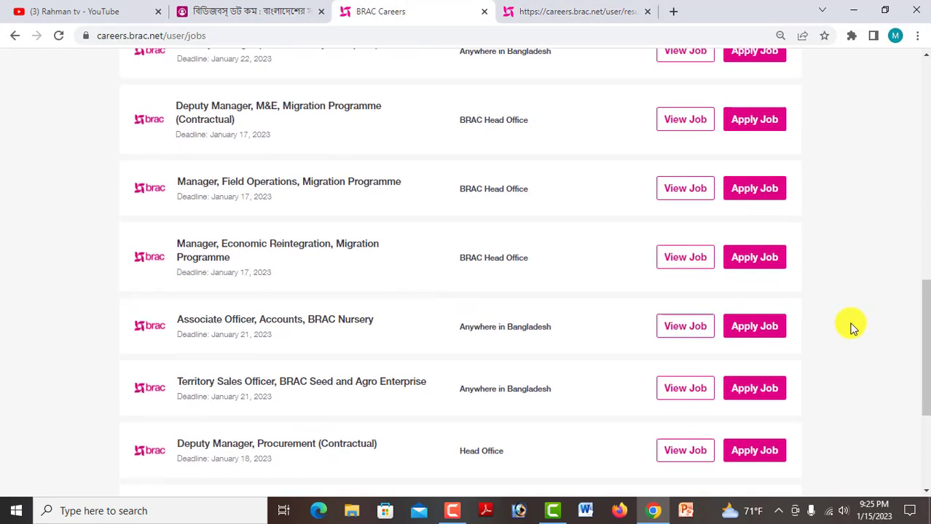
scroll(852, 330, "up", 10)
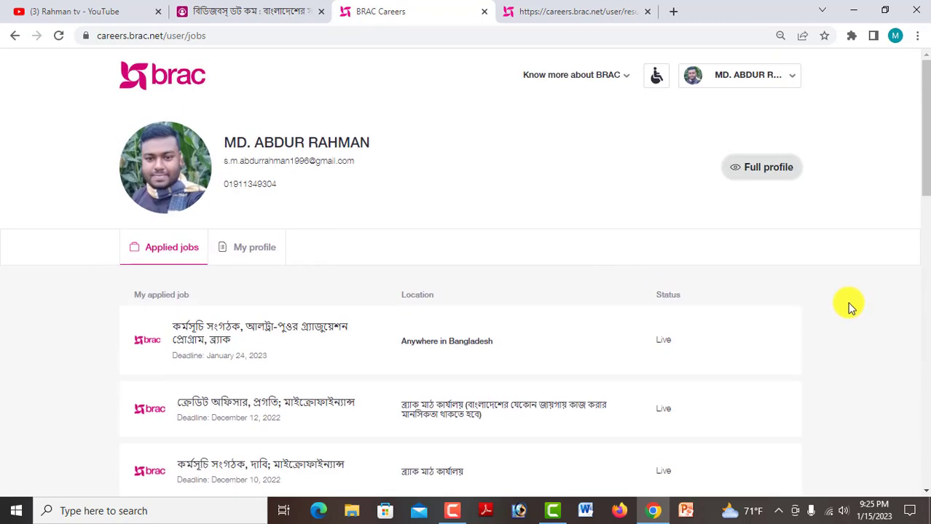